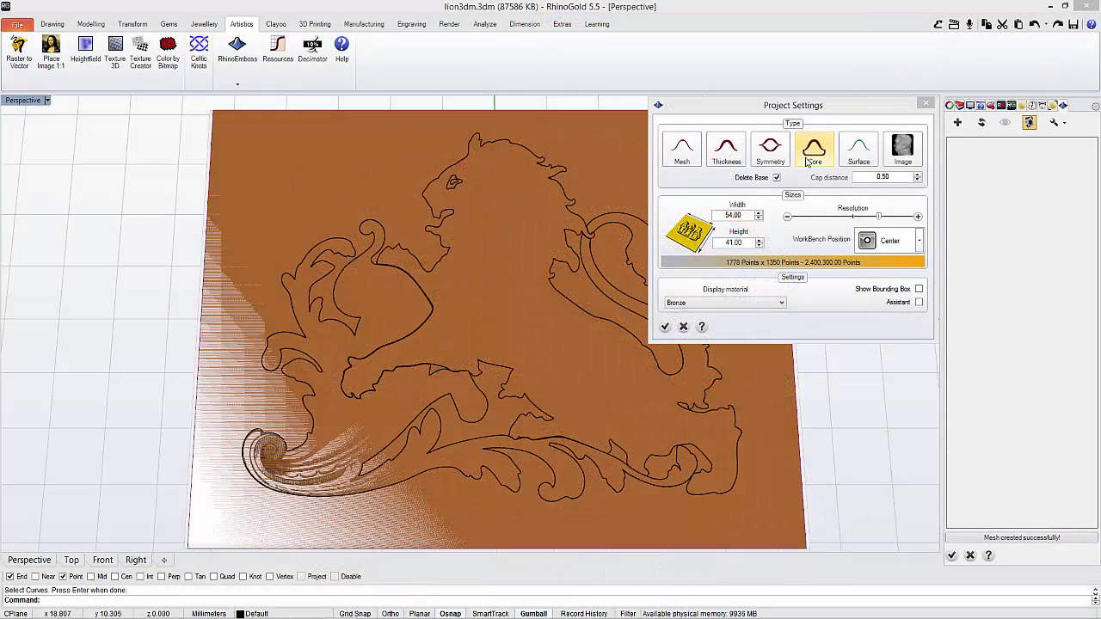
# - Generate the Core-type RhinoEmboss base at Width 54 and Height 41 under the lion curves
pyautogui.click(667, 327)
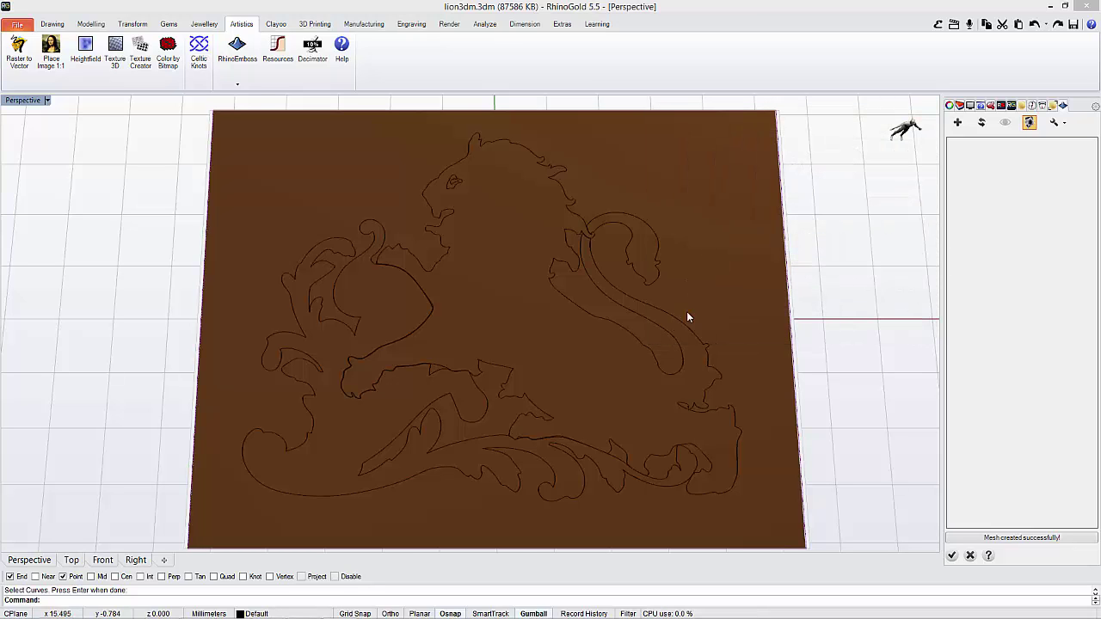
# - Add a rounded emboss operation built from the lion's outer outline and head curl curves
pyautogui.click(958, 123)
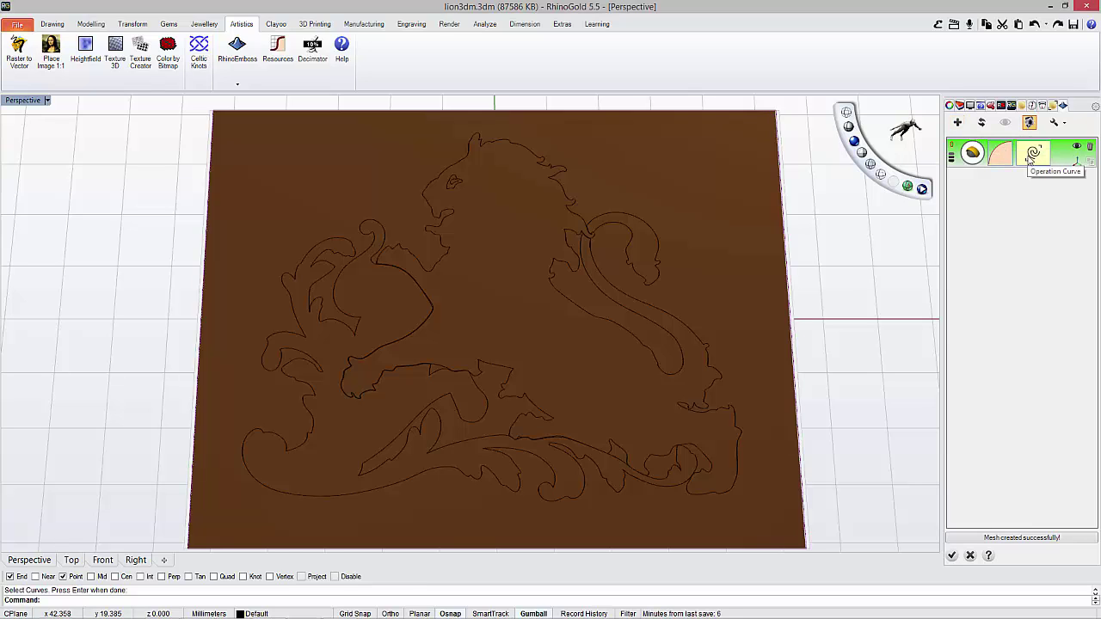
pyautogui.click(1033, 155)
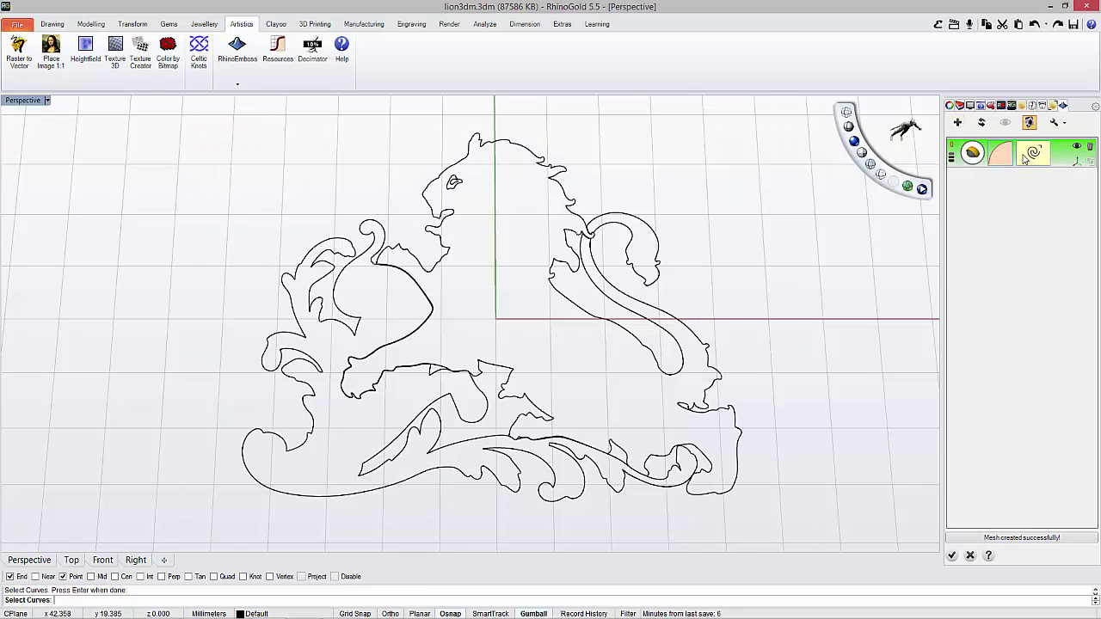
pyautogui.click(604, 322)
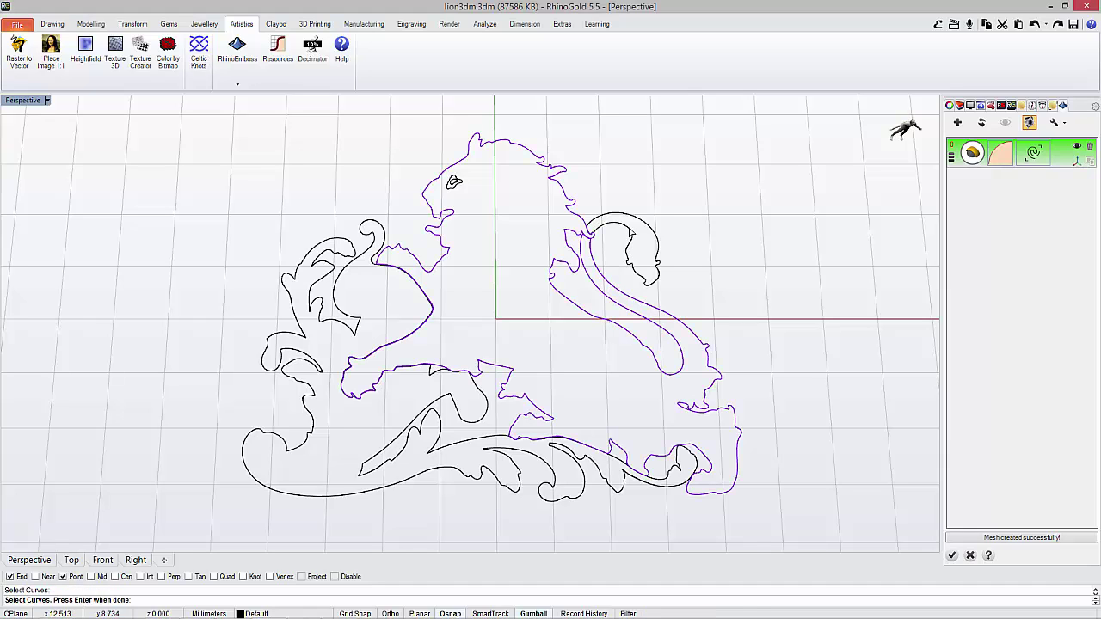
pyautogui.click(630, 232)
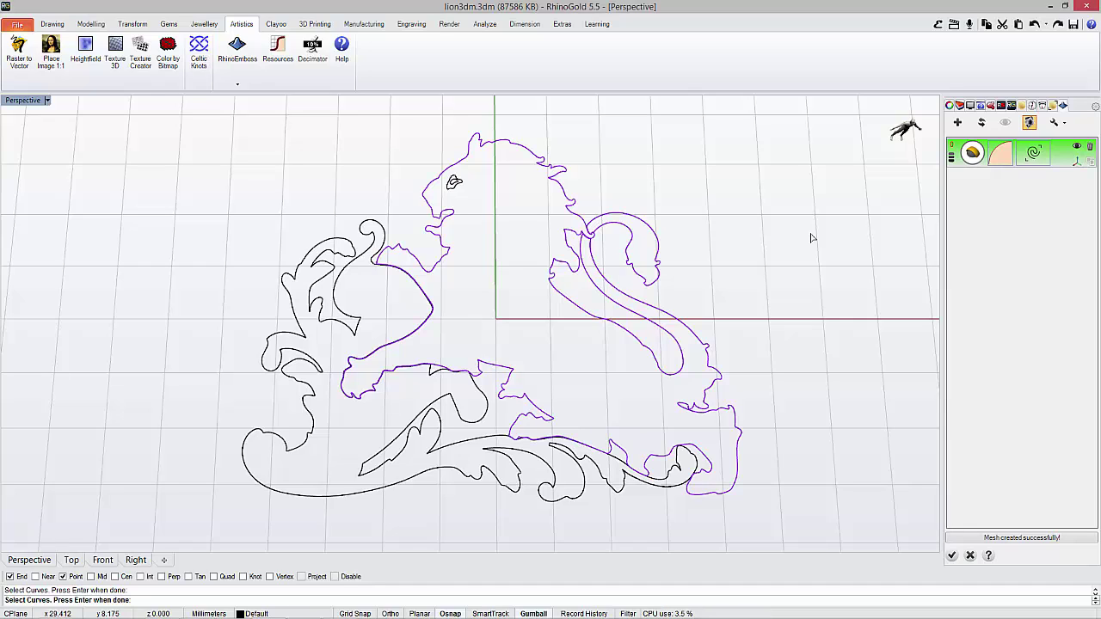
pyautogui.press('Return')
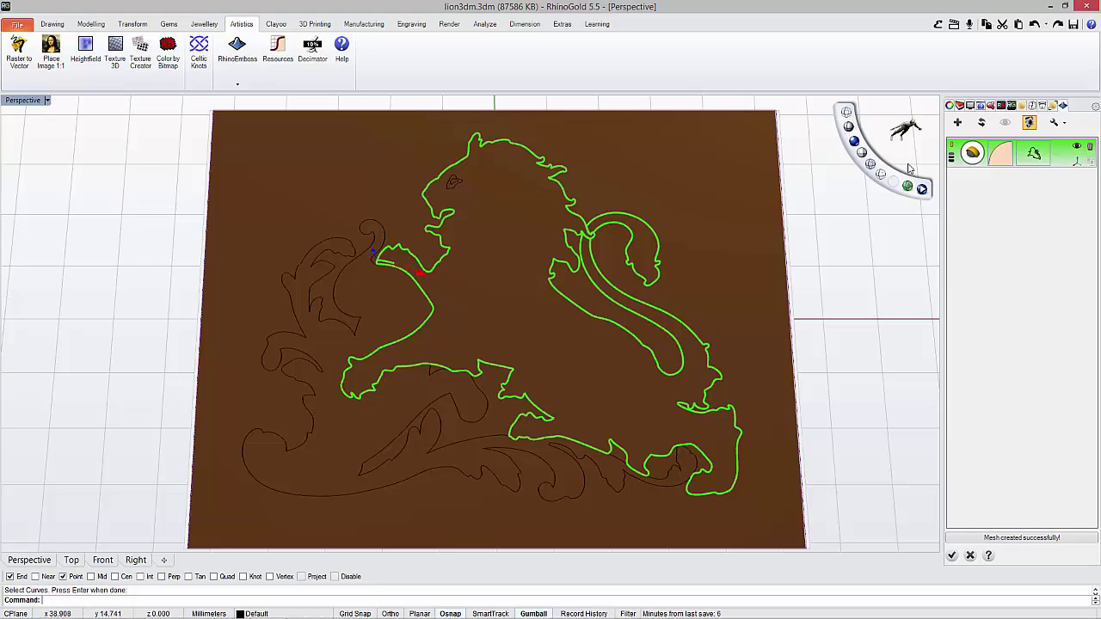
pyautogui.click(981, 126)
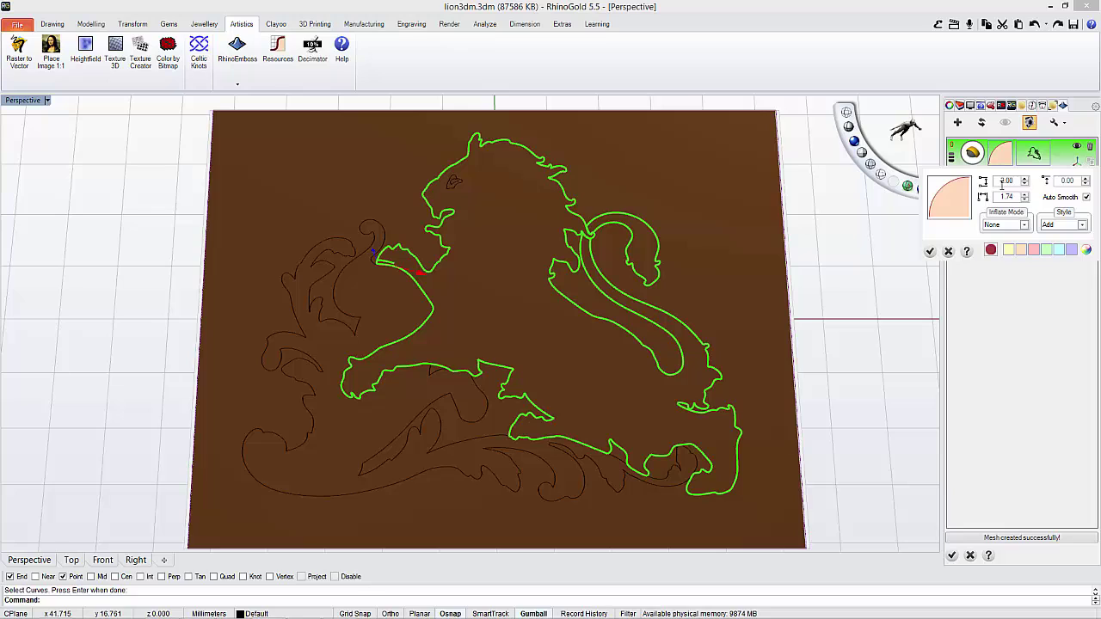
pyautogui.click(930, 252)
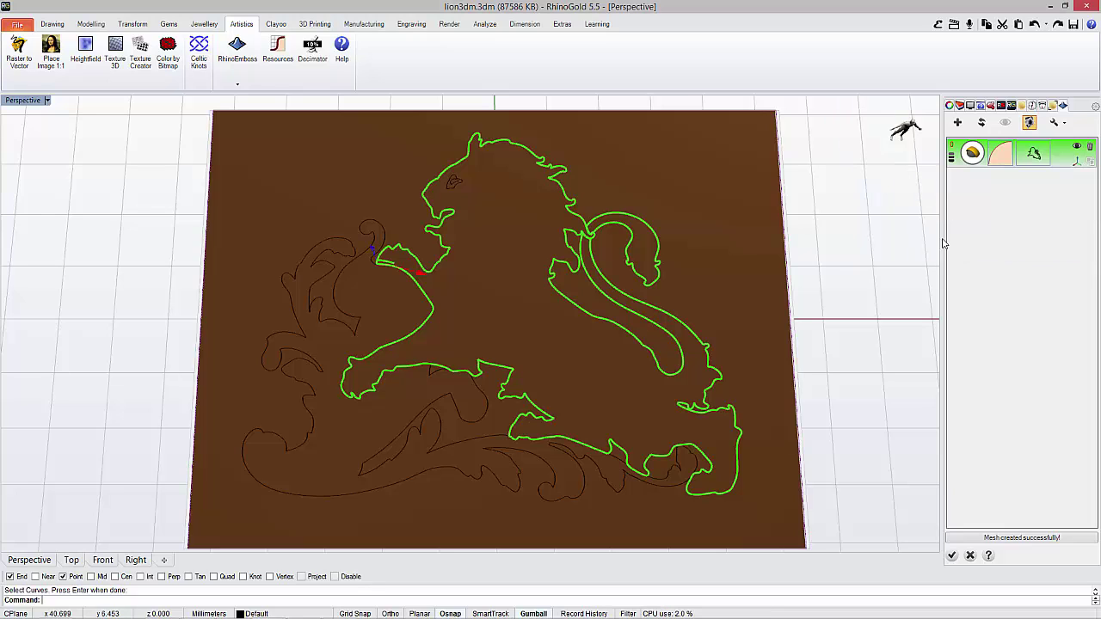
# - Refresh the RhinoEmboss relief so the lion's body rises as a rounded raised shape
pyautogui.click(982, 125)
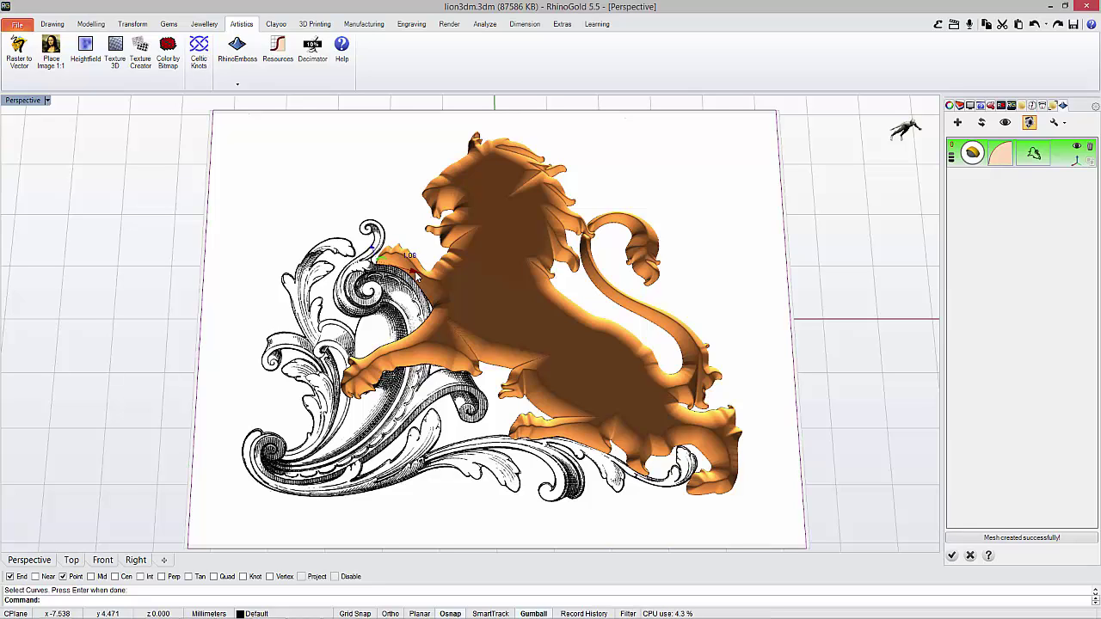
pyautogui.click(982, 124)
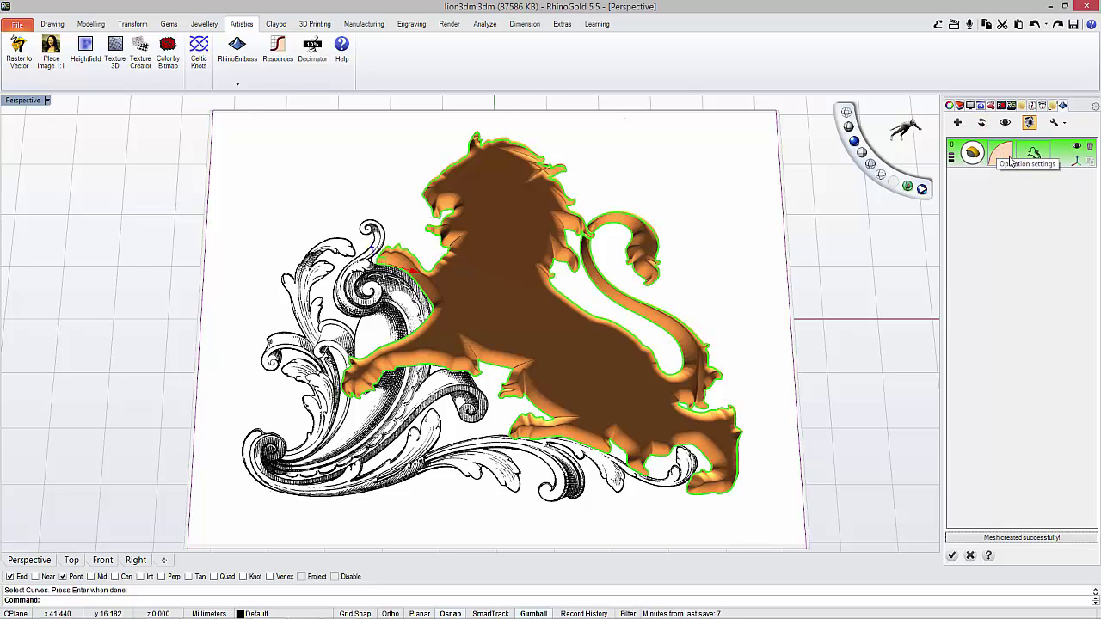
# - Add a second emboss operation from the large scroll curve at height 5.00 and refresh the relief
pyautogui.click(960, 124)
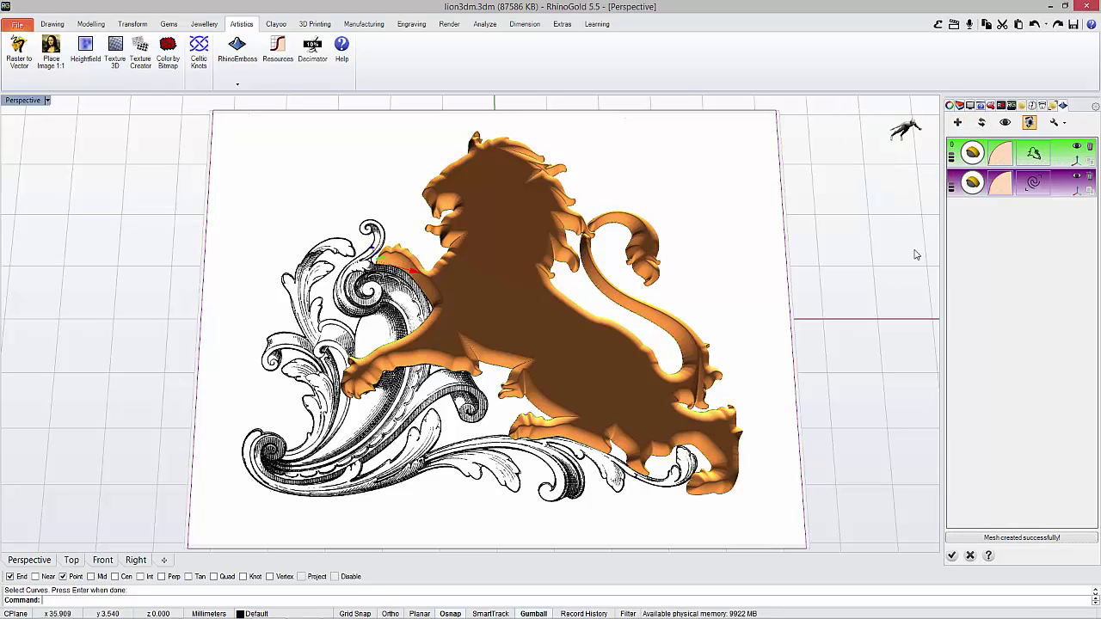
pyautogui.click(1033, 183)
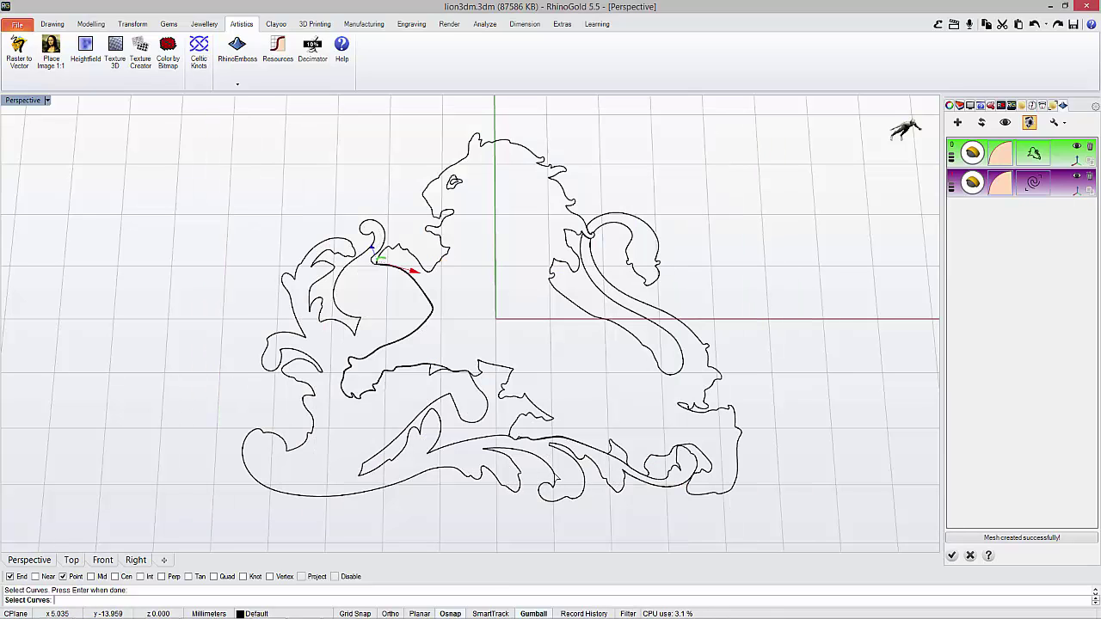
pyautogui.click(557, 478)
pyautogui.press('Return')
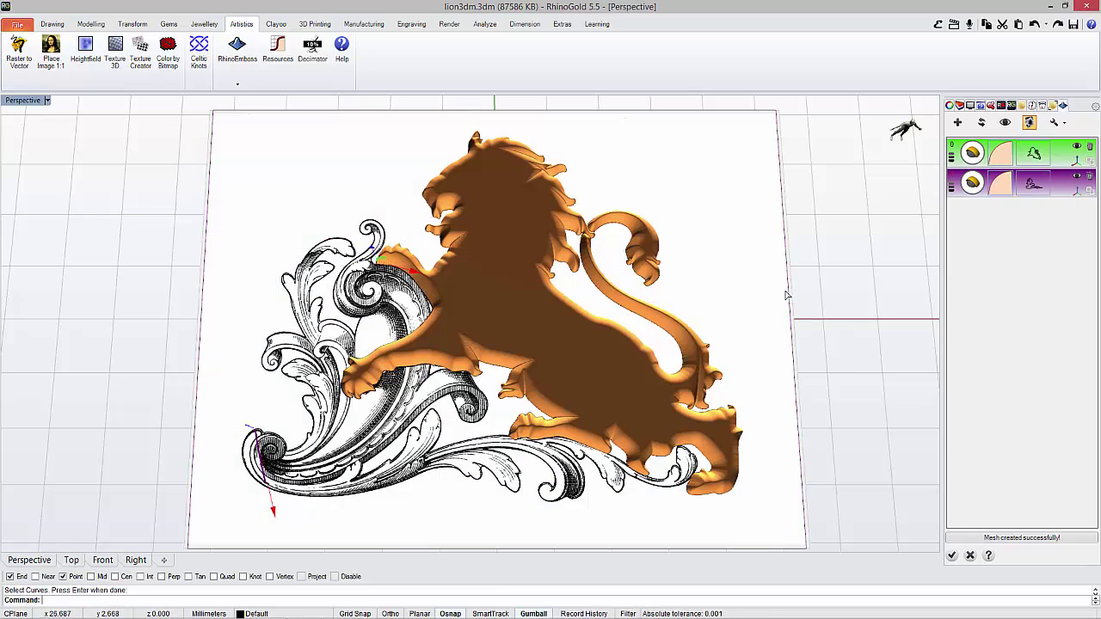
pyautogui.click(1000, 183)
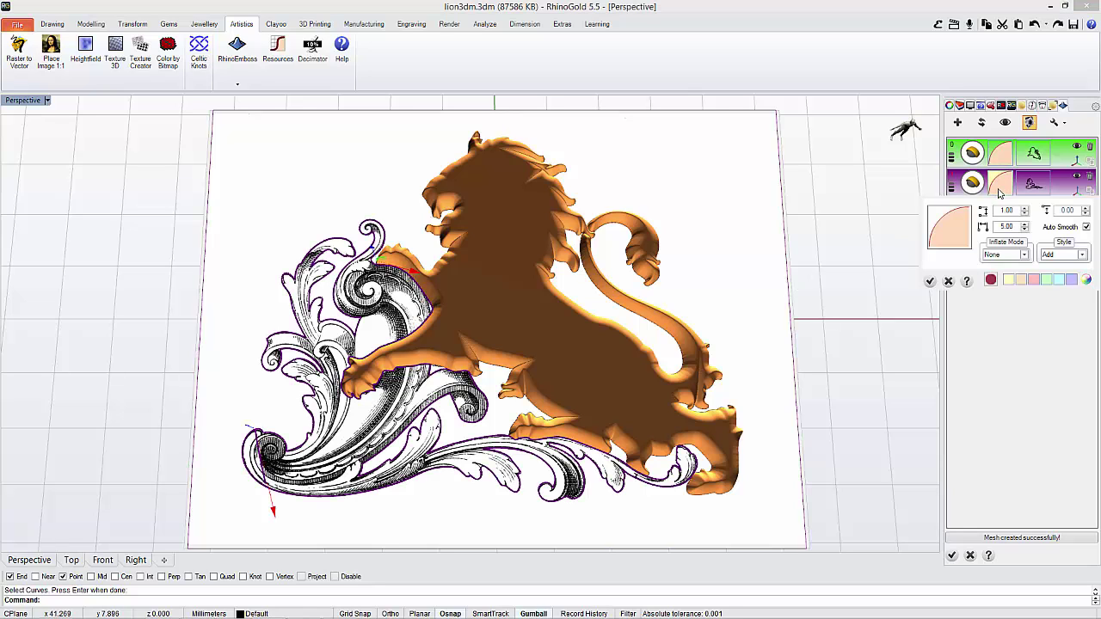
pyautogui.click(931, 281)
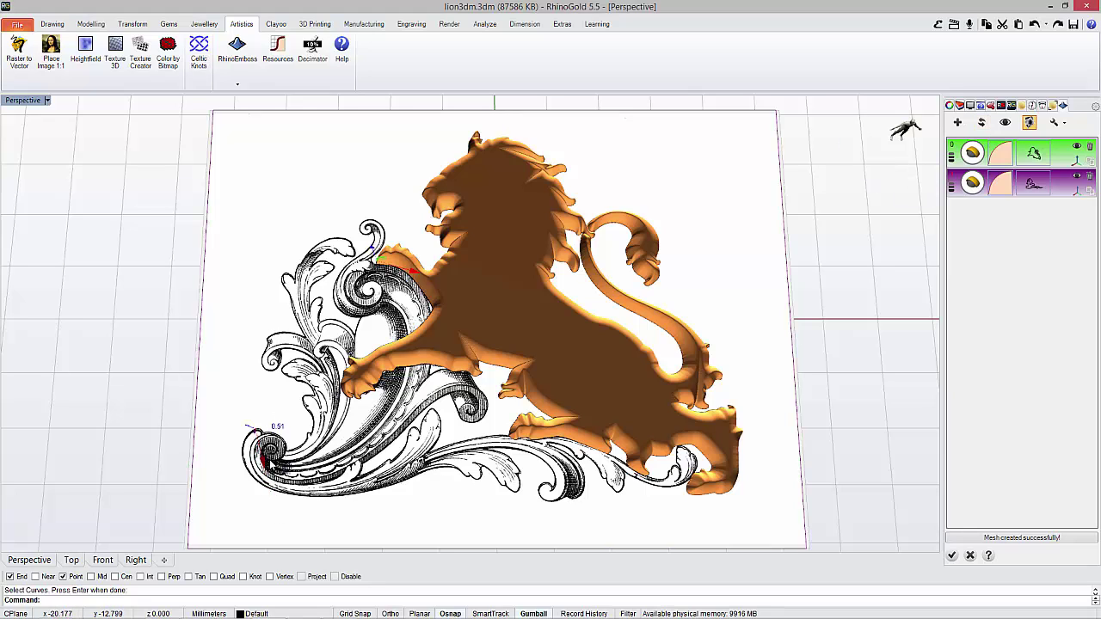
pyautogui.click(981, 123)
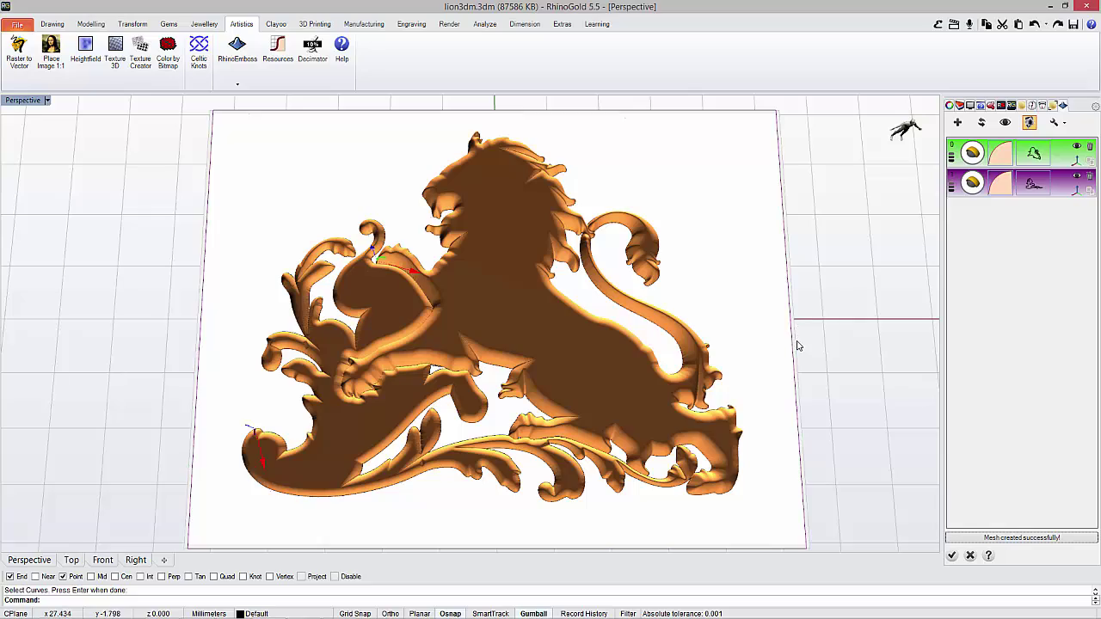
pyautogui.moveTo(797, 337)
pyautogui.mouseDown(button='right')
pyautogui.moveTo(854, 219)
pyautogui.moveTo(804, 226)
pyautogui.moveTo(789, 293)
pyautogui.moveTo(795, 327)
pyautogui.mouseUp(button='right')
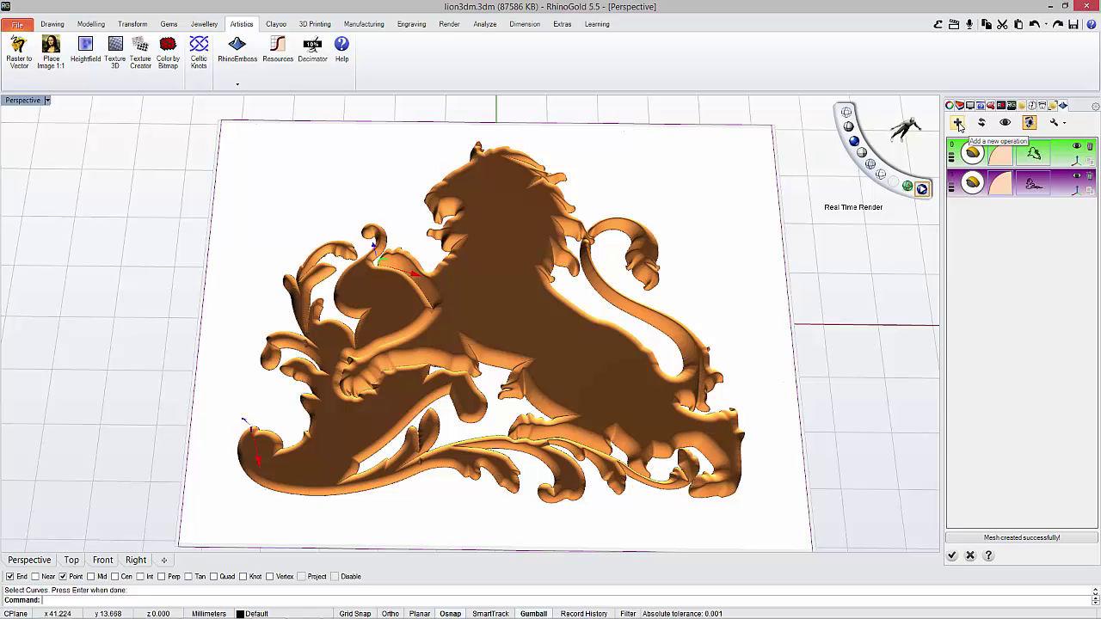
# - Add a third operation from the lion's eye curl, set to Subtract at 0.20, and refresh
pyautogui.click(958, 123)
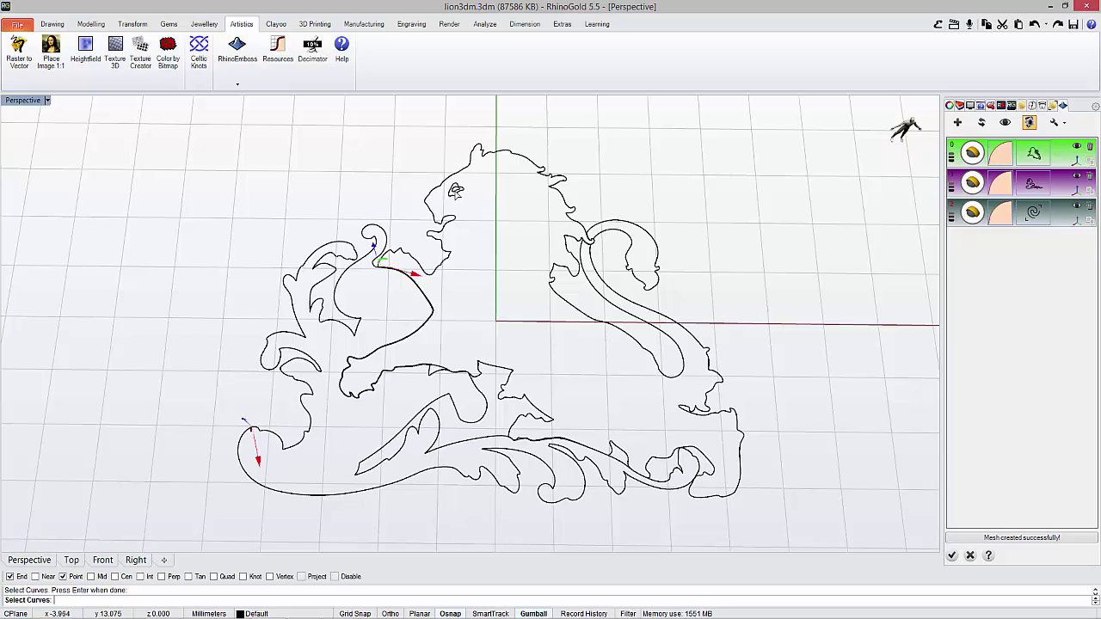
pyautogui.click(459, 196)
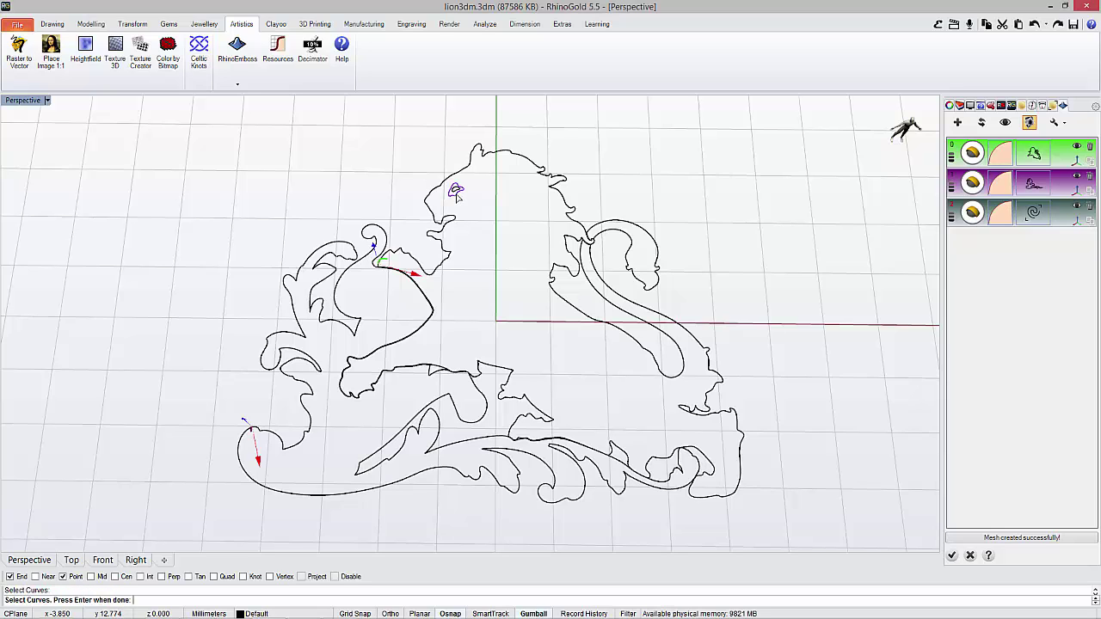
pyautogui.press('Return')
pyautogui.click(1005, 215)
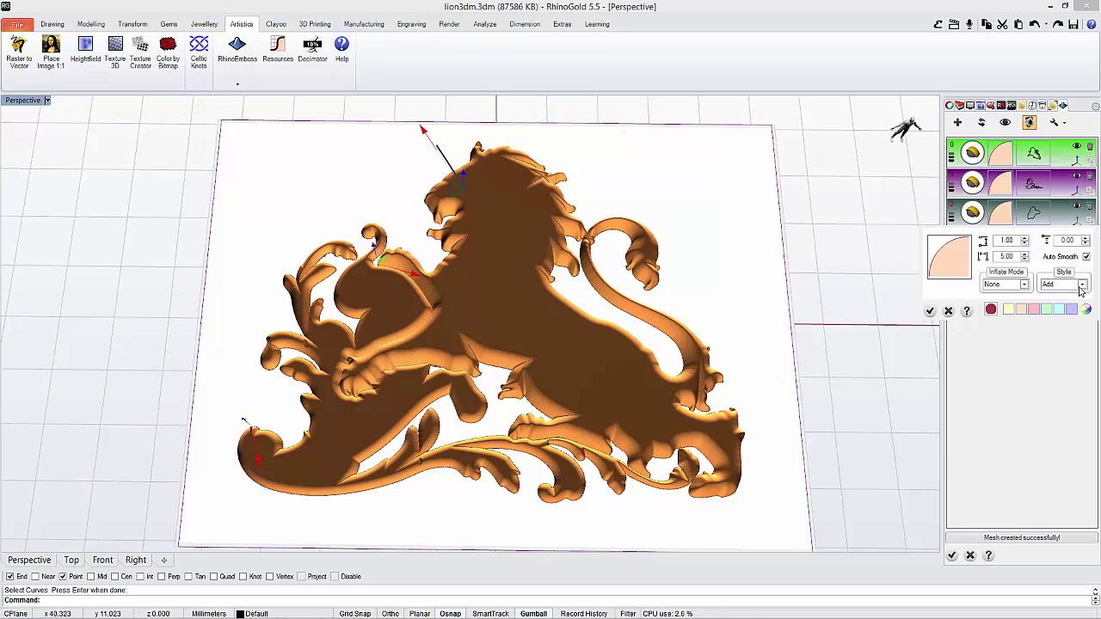
pyautogui.click(1081, 285)
pyautogui.click(1065, 301)
pyautogui.write('0.2')
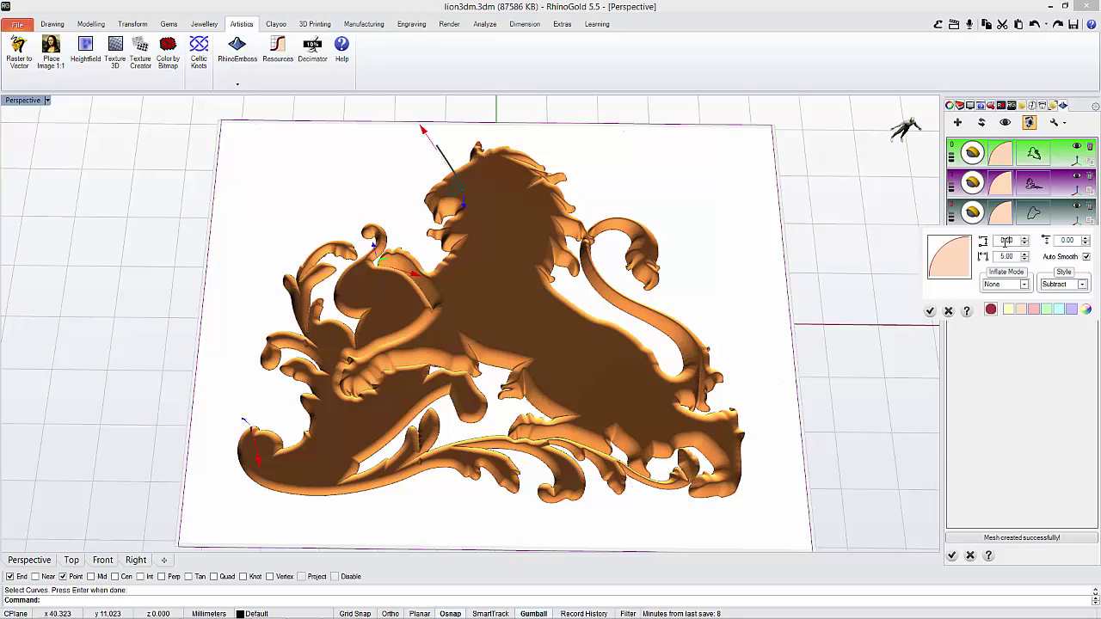
pyautogui.click(931, 311)
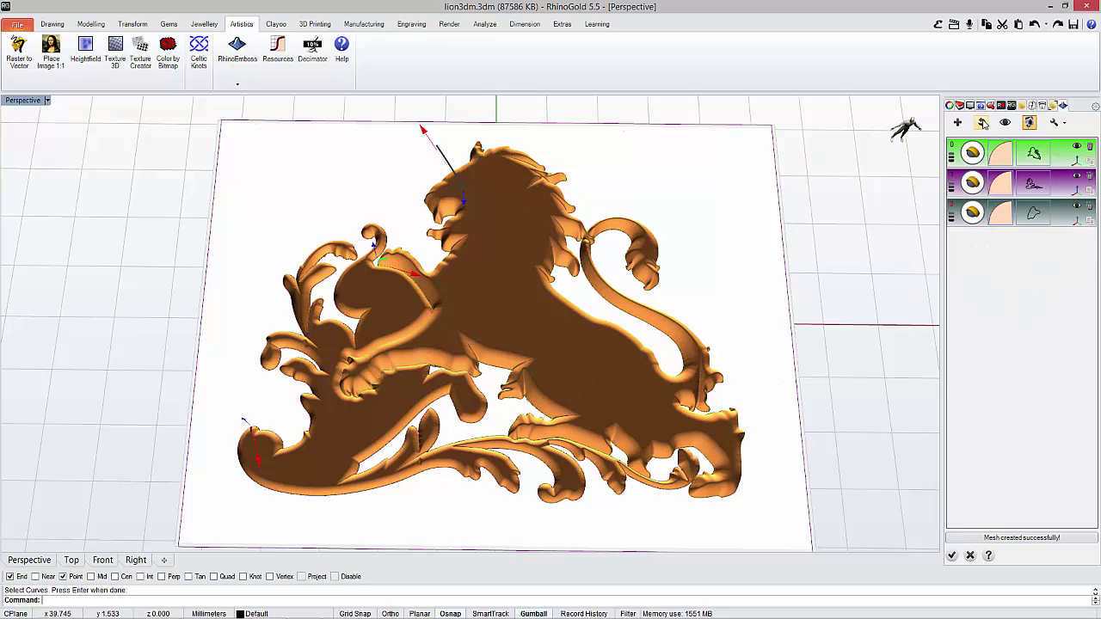
pyautogui.click(983, 123)
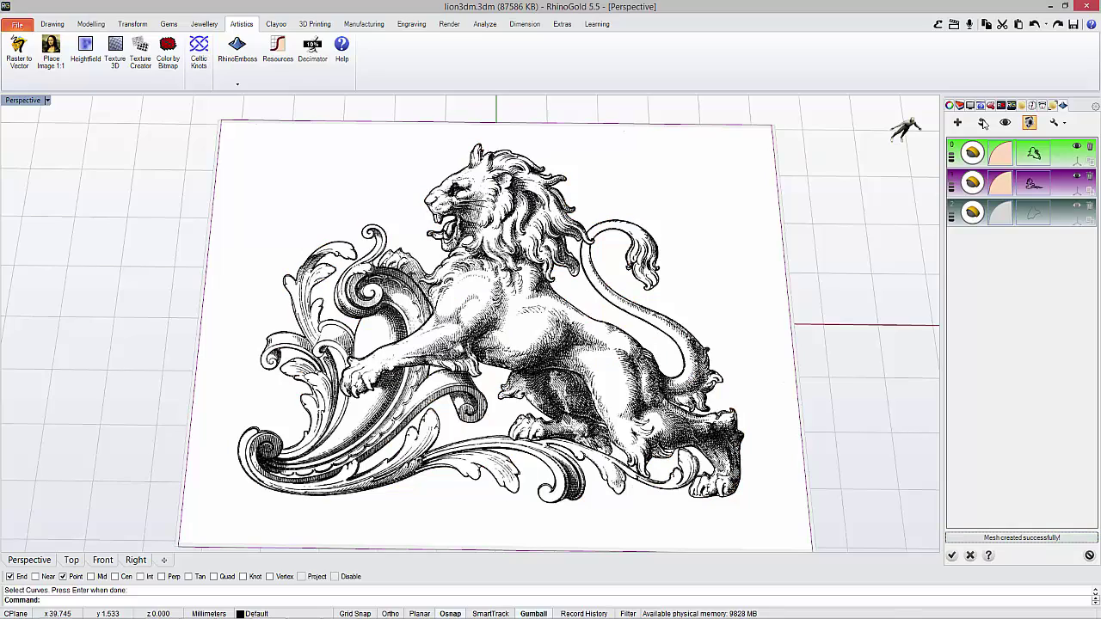
# - Move the lion's eye curve 1.52 units along its red gumball axis in Top view
pyautogui.moveTo(610, 163); pyautogui.dragTo(419, 204, button='right')
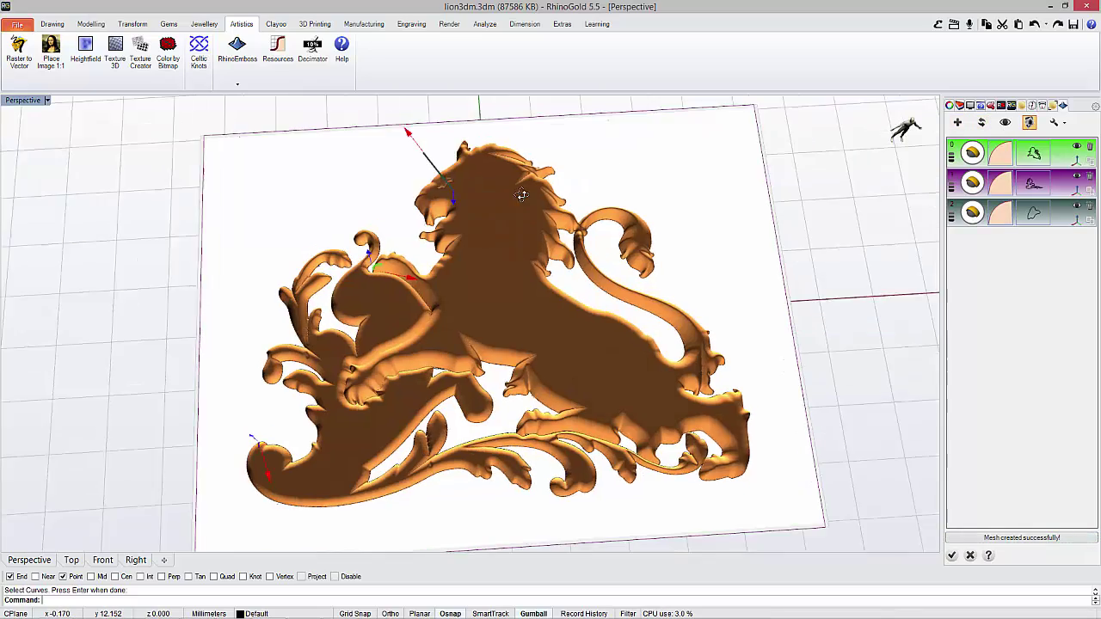
pyautogui.scroll(3, 419, 204)
pyautogui.scroll(3, 474, 259)
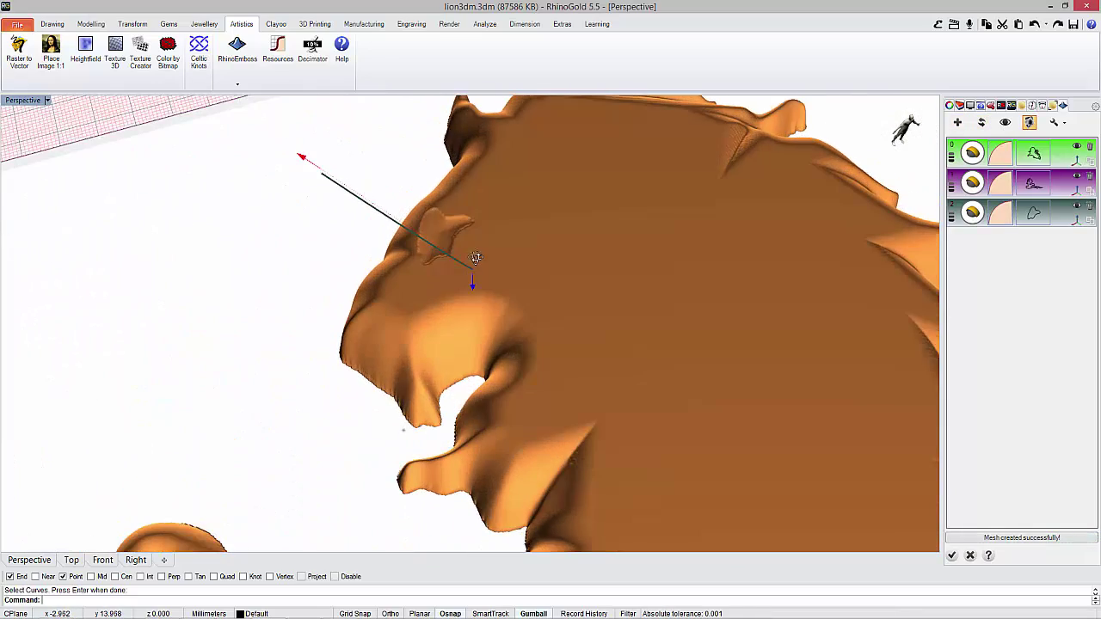
pyautogui.scroll(2, 474, 282)
pyautogui.scroll(-3, 474, 283)
pyautogui.scroll(-2, 490, 232)
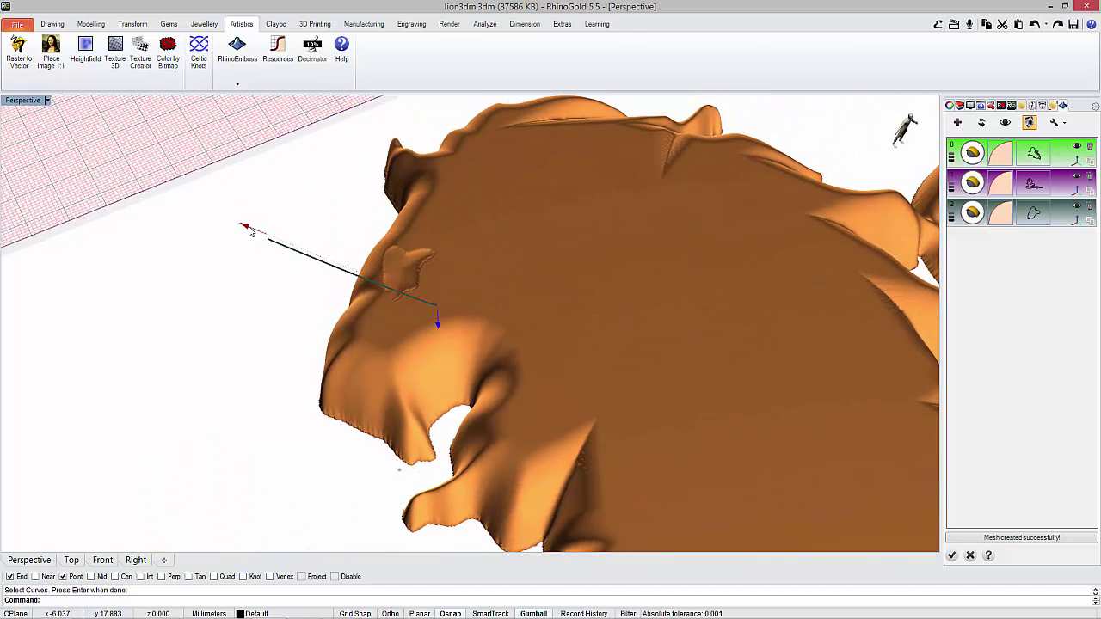
pyautogui.moveTo(289, 250); pyautogui.dragTo(345, 268)
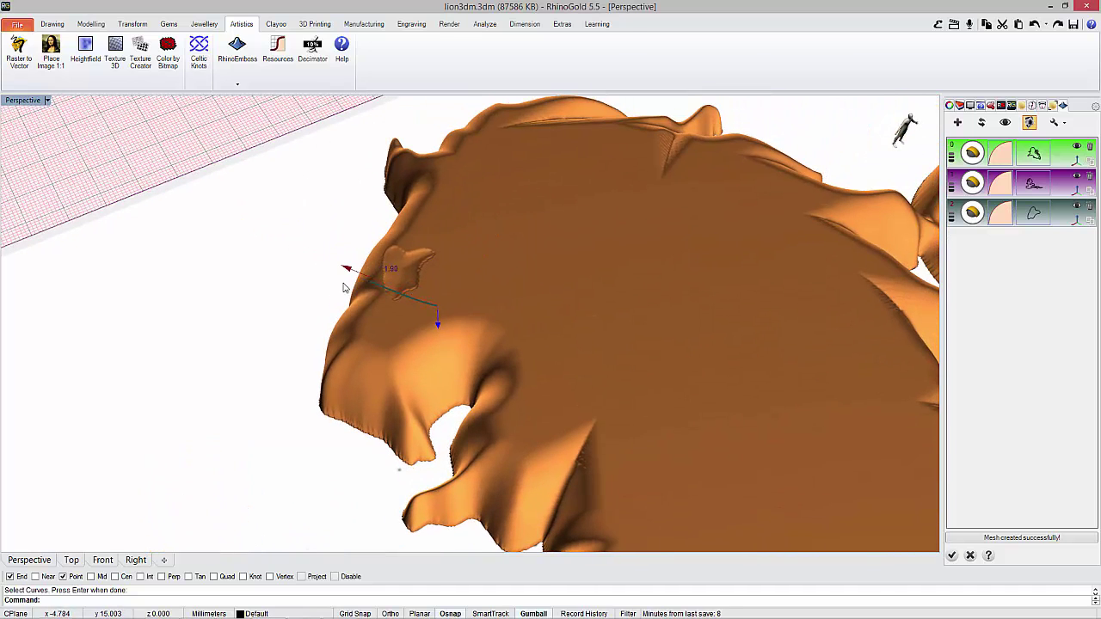
pyautogui.click(71, 560)
pyautogui.scroll(3, 448, 143)
pyautogui.scroll(3, 575, 169)
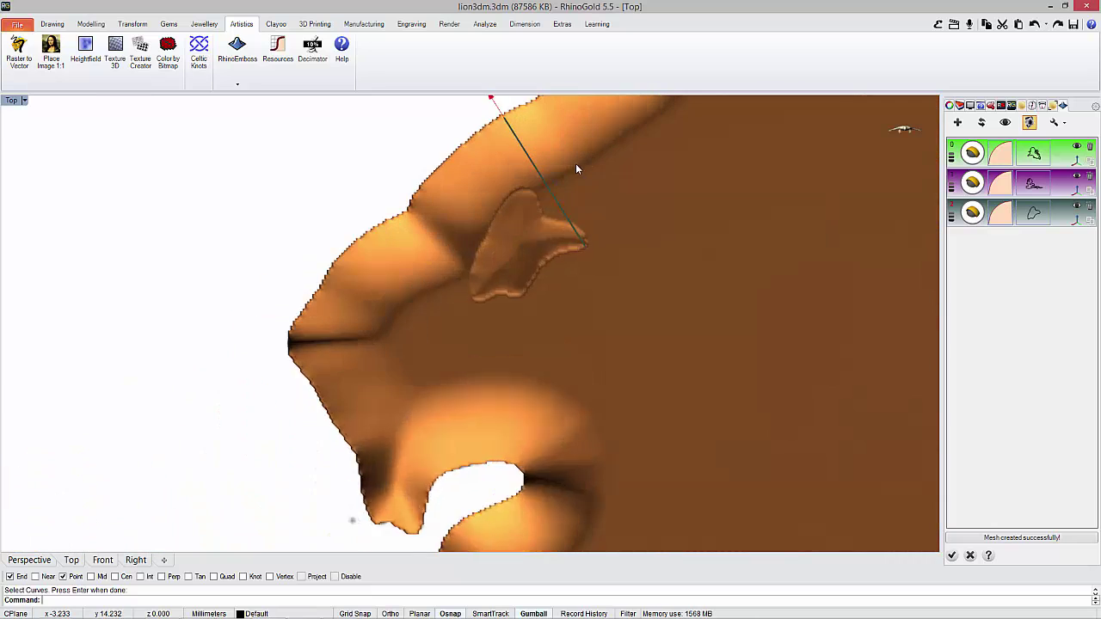
pyautogui.scroll(-1, 499, 142)
pyautogui.scroll(-2, 499, 142)
pyautogui.scroll(3, 499, 142)
pyautogui.moveTo(499, 142); pyautogui.dragTo(566, 262)
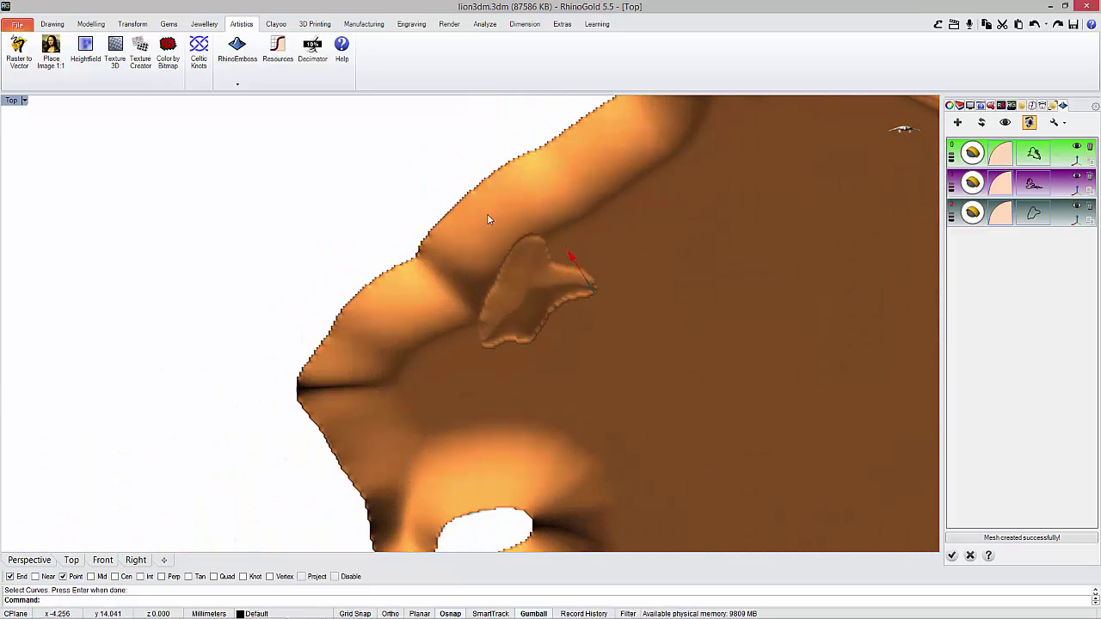
pyautogui.scroll(-5, 487, 220)
pyautogui.scroll(-2, 600, 390)
pyautogui.scroll(1, 509, 256)
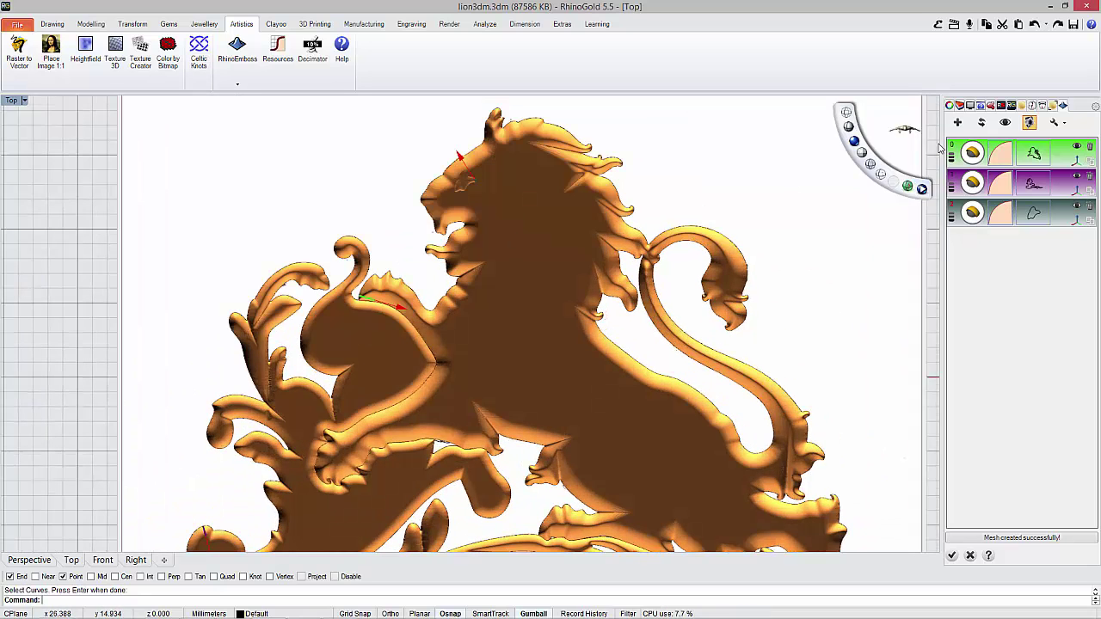
# - Regenerate the relief mesh and return to the perspective view of the relief
pyautogui.click(981, 124)
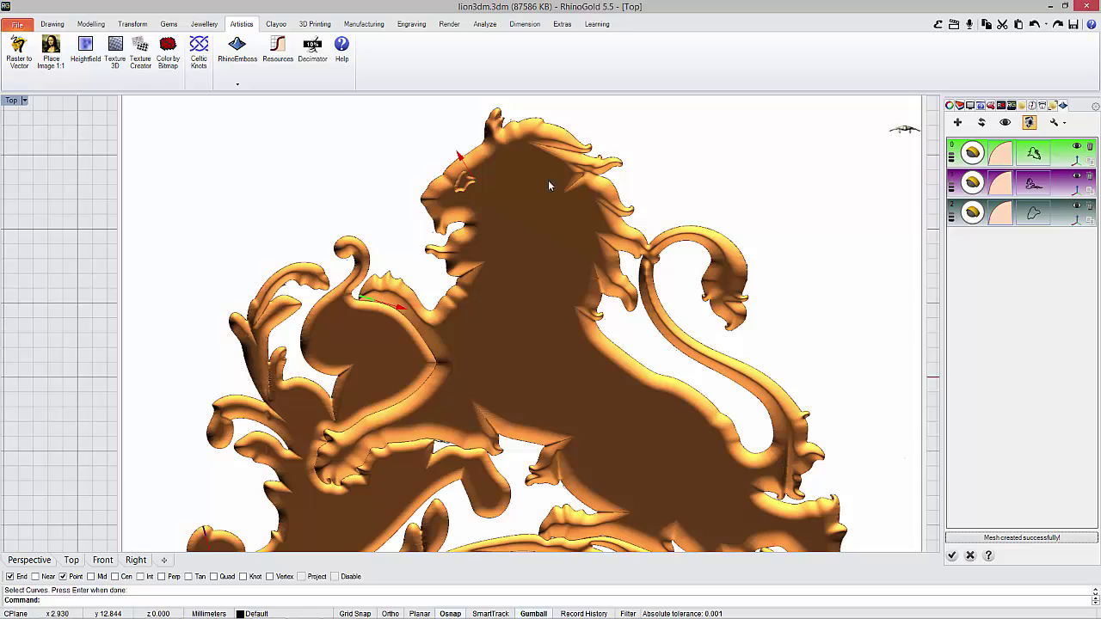
pyautogui.scroll(-1, 498, 203)
pyautogui.scroll(3, 498, 203)
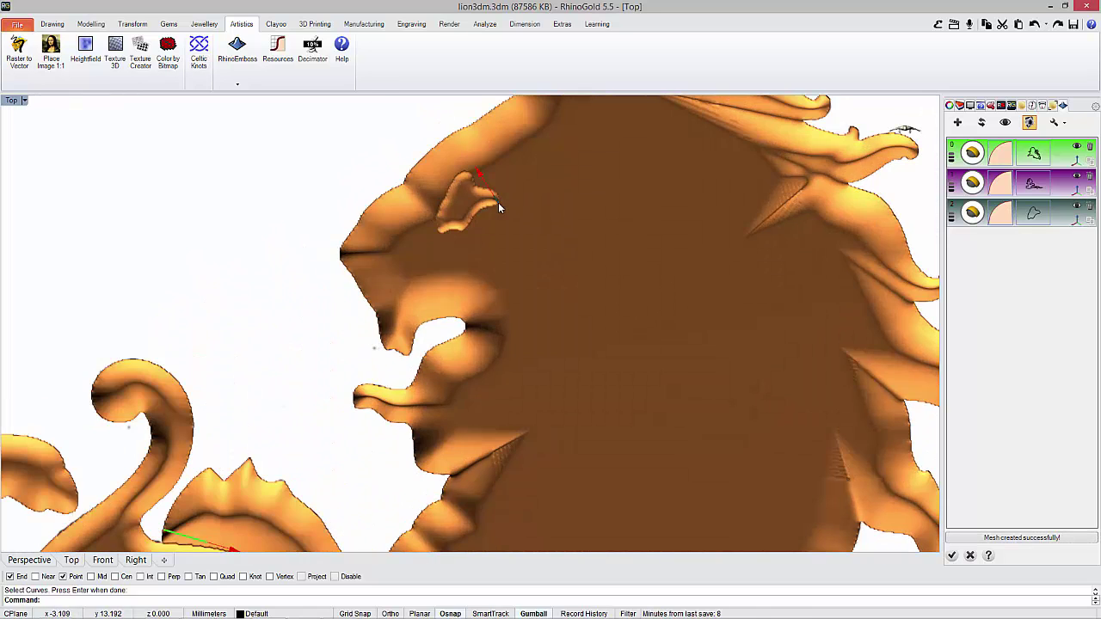
pyautogui.scroll(-2, 499, 203)
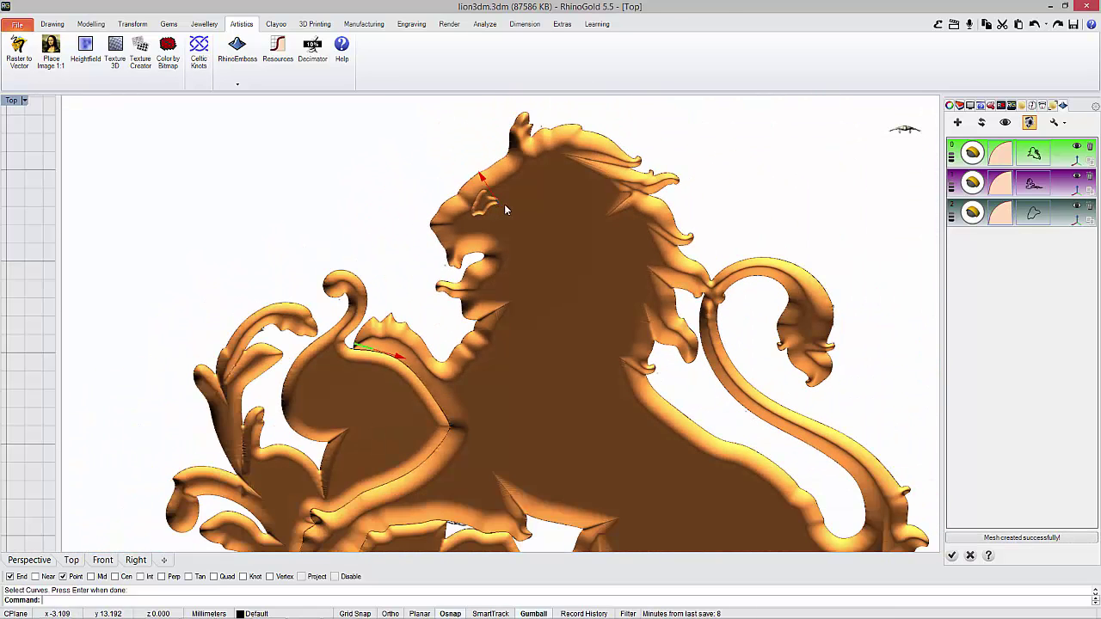
pyautogui.click(30, 560)
pyautogui.scroll(-1, 434, 243)
pyautogui.scroll(-2, 482, 259)
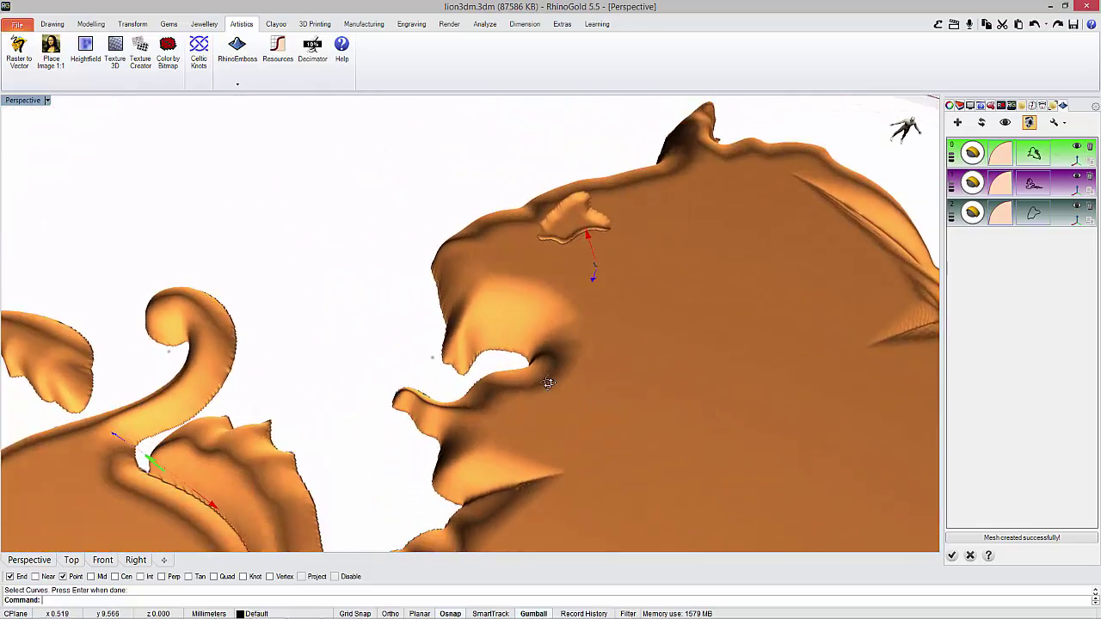
pyautogui.scroll(-2, 547, 282)
pyautogui.scroll(-2, 585, 310)
pyautogui.moveTo(608, 328); pyautogui.dragTo(610, 337, button='right')
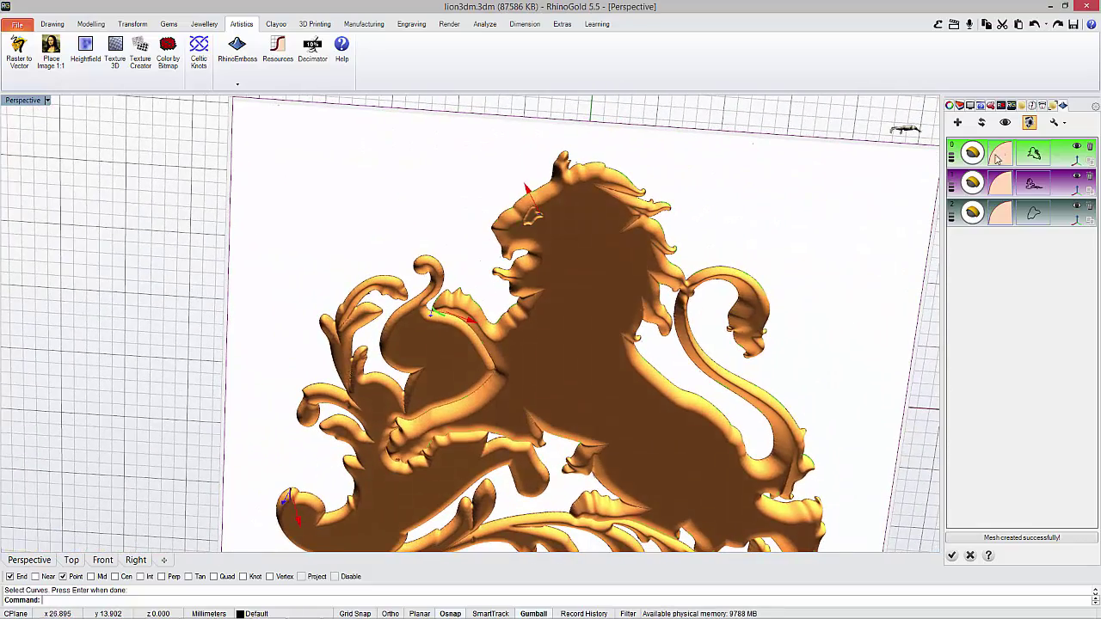
# - Add a fourth emboss operation using the lion's eye outline curve
pyautogui.click(958, 123)
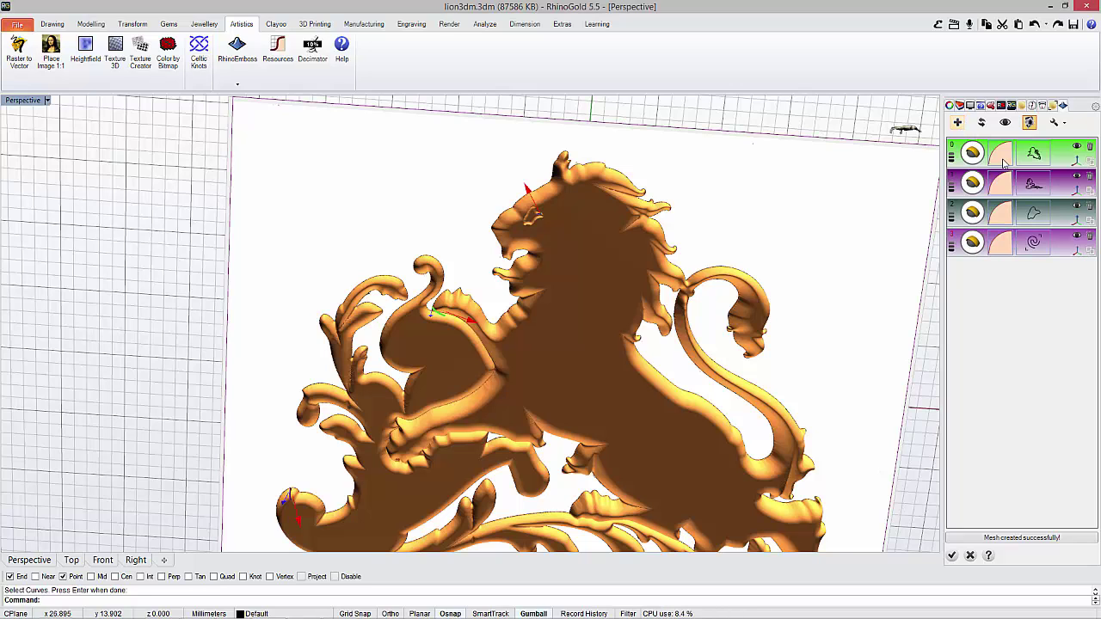
pyautogui.click(1033, 243)
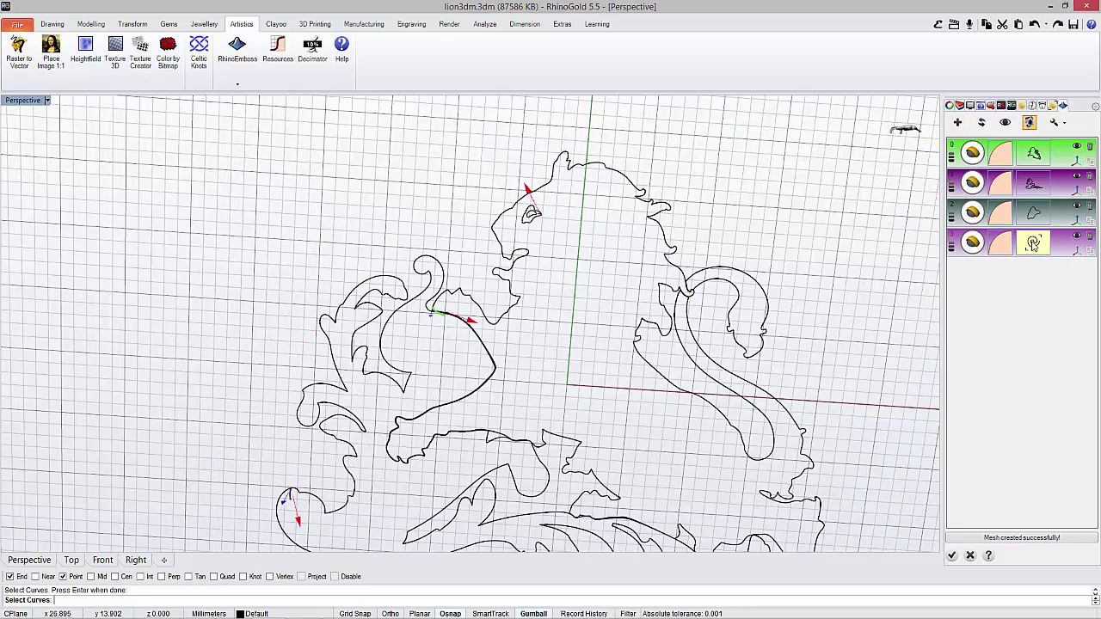
pyautogui.click(531, 215)
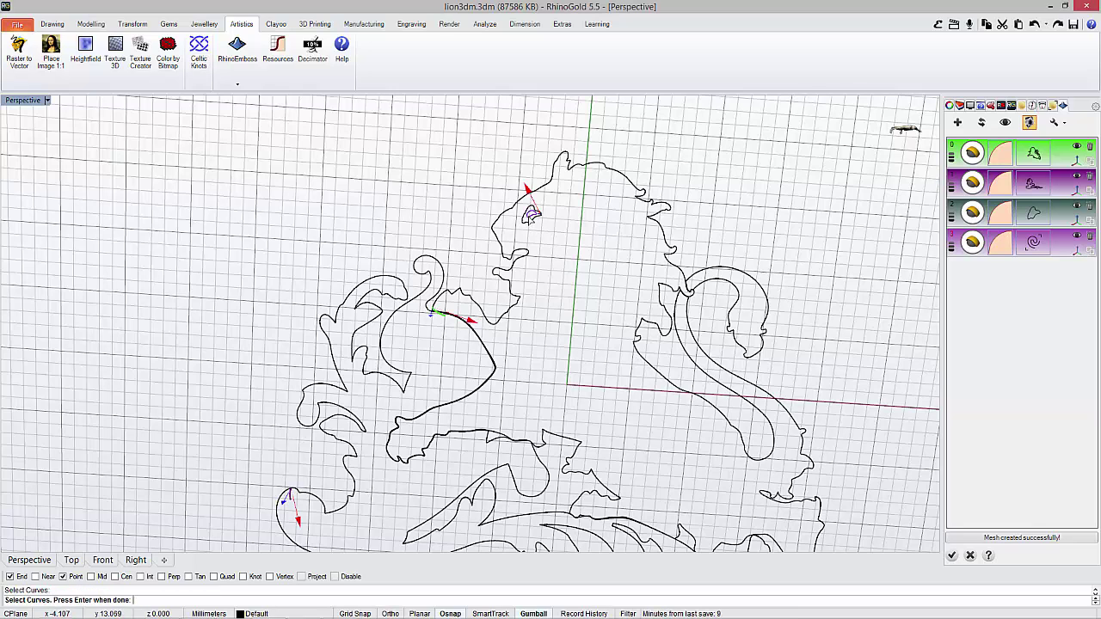
pyautogui.press('Return')
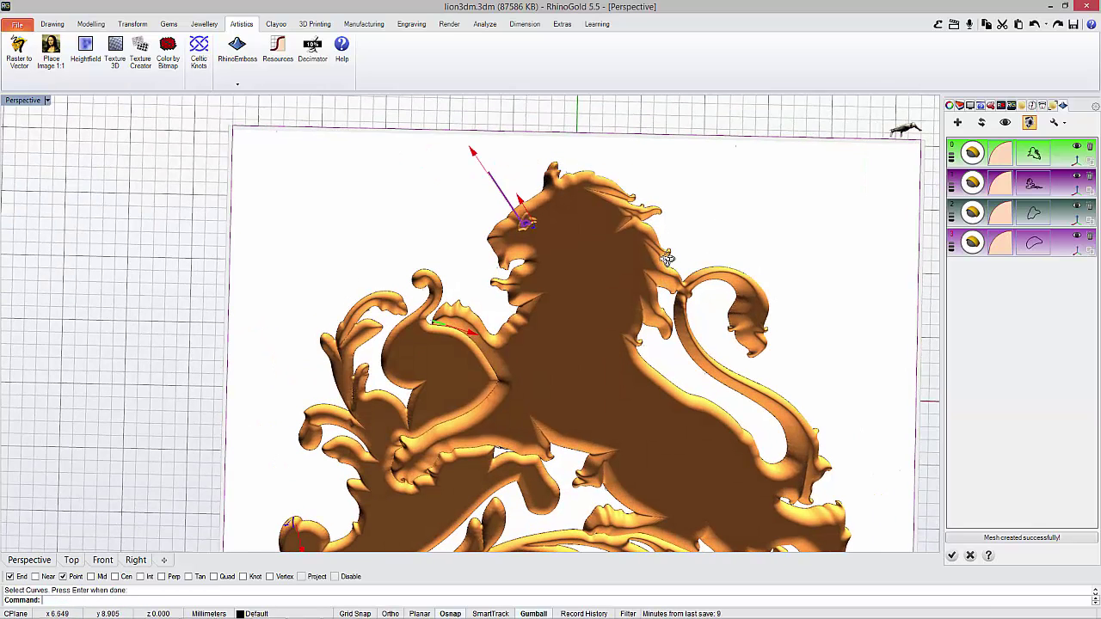
# - Set the eye operation to Add at 0.20 height and rebuild the relief to raise the eye
pyautogui.click(71, 561)
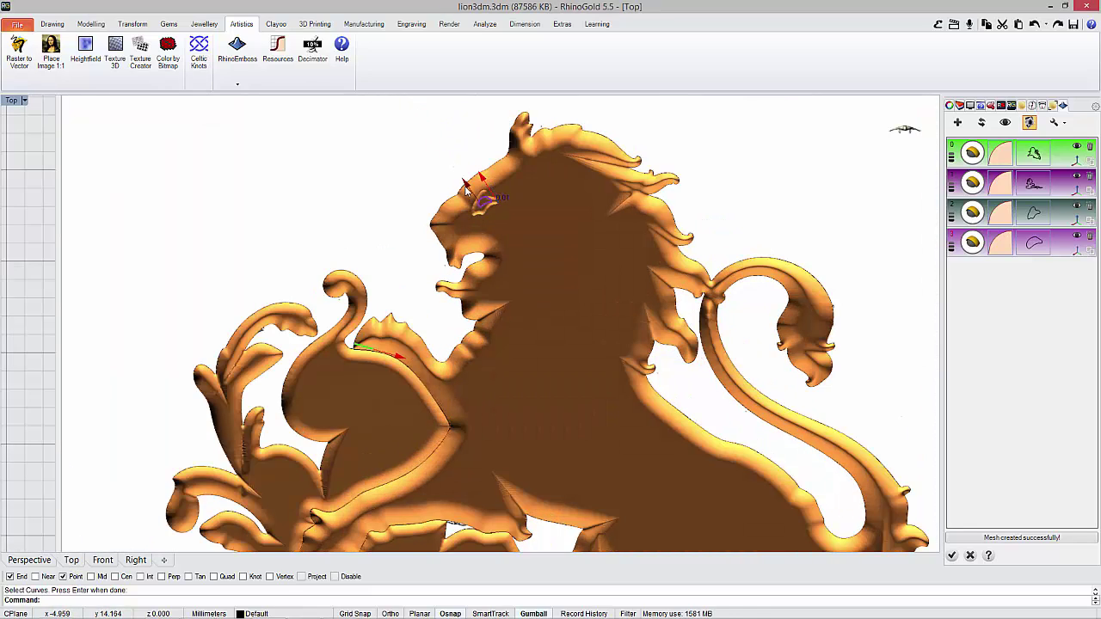
pyautogui.click(1002, 250)
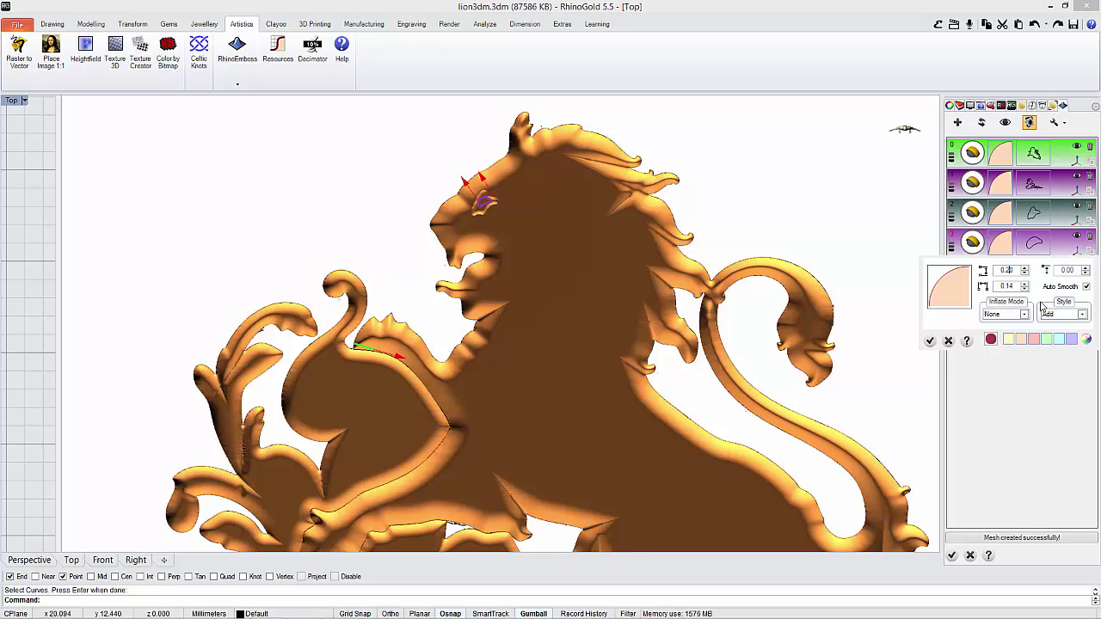
pyautogui.click(932, 341)
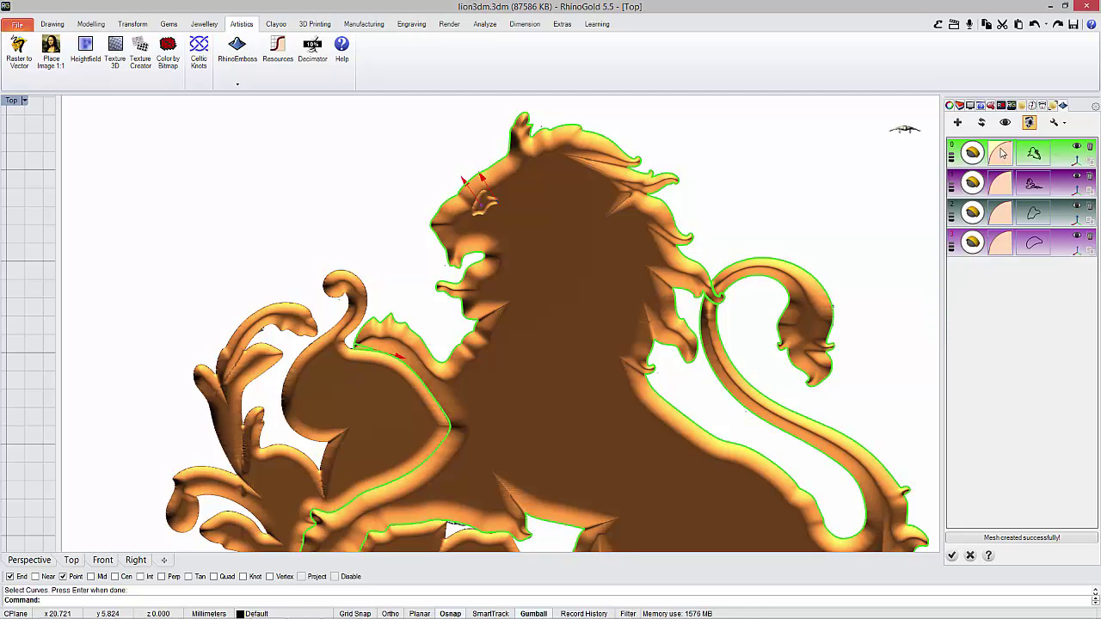
pyautogui.click(984, 123)
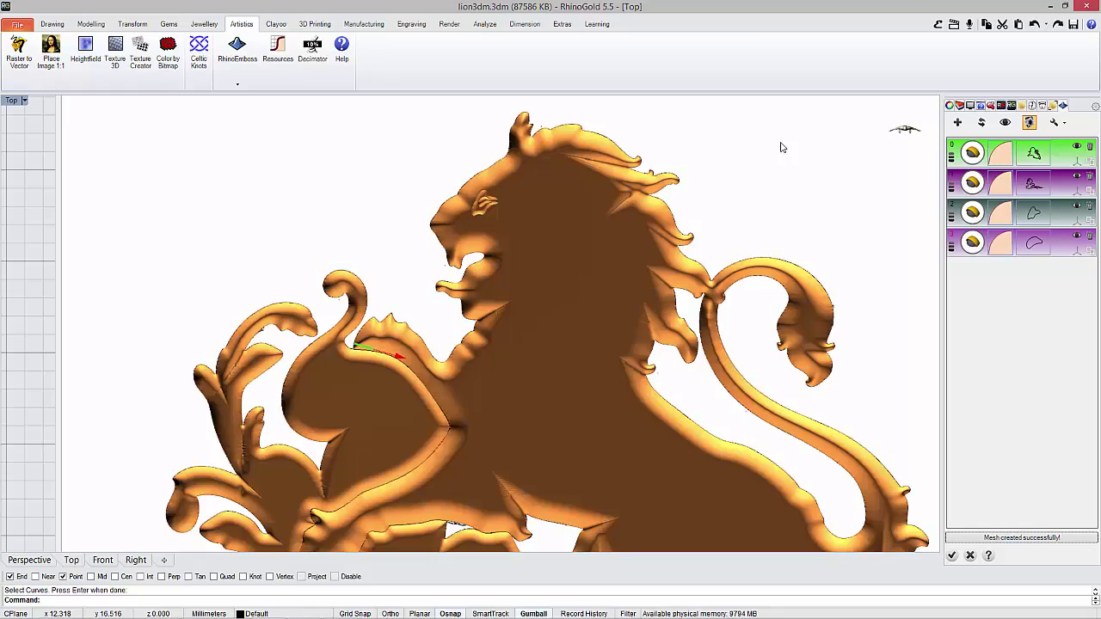
pyautogui.moveTo(744, 195); pyautogui.dragTo(737, 177, button='right')
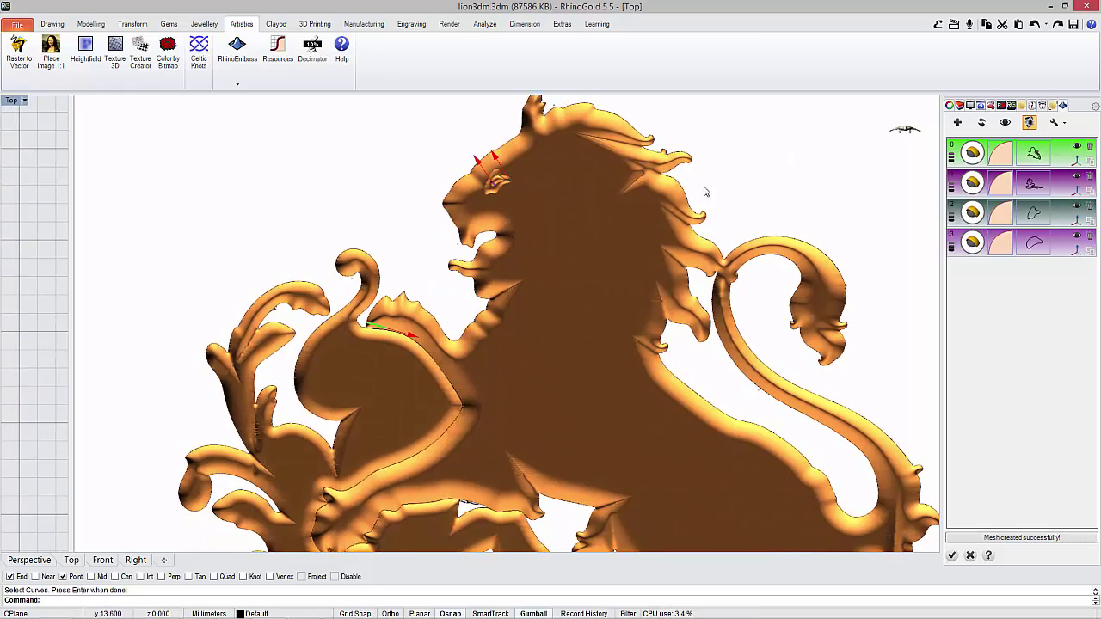
pyautogui.click(39, 561)
pyautogui.scroll(2, 533, 271)
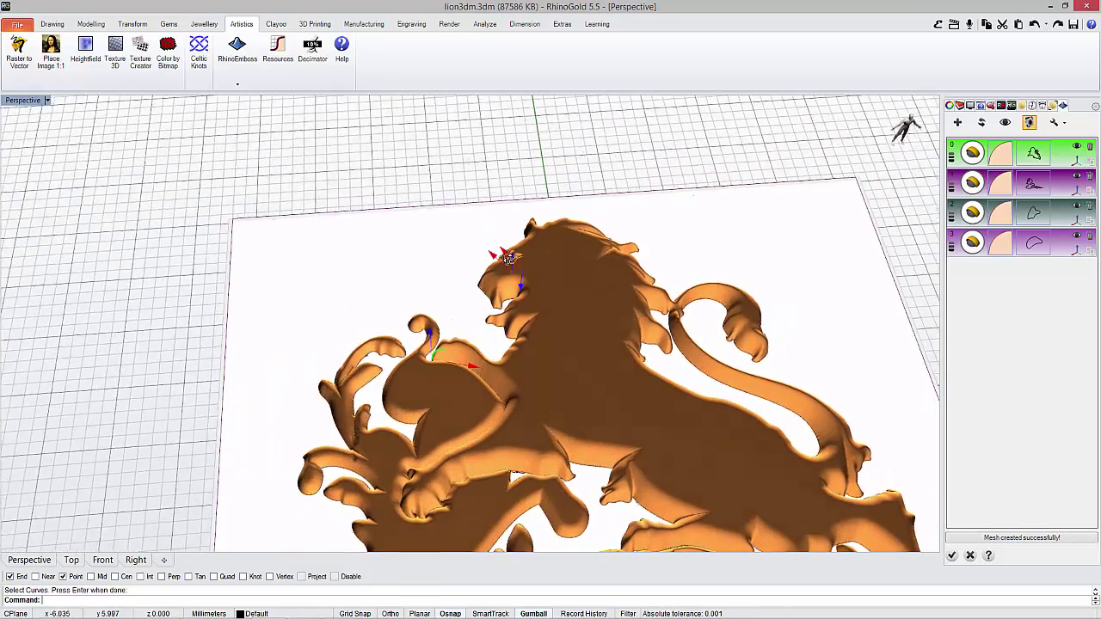
pyautogui.scroll(3, 533, 271)
pyautogui.scroll(3, 534, 271)
pyautogui.moveTo(533, 271)
pyautogui.mouseDown(button='right')
pyautogui.moveTo(613, 320)
pyautogui.moveTo(577, 364)
pyautogui.mouseUp(button='right')
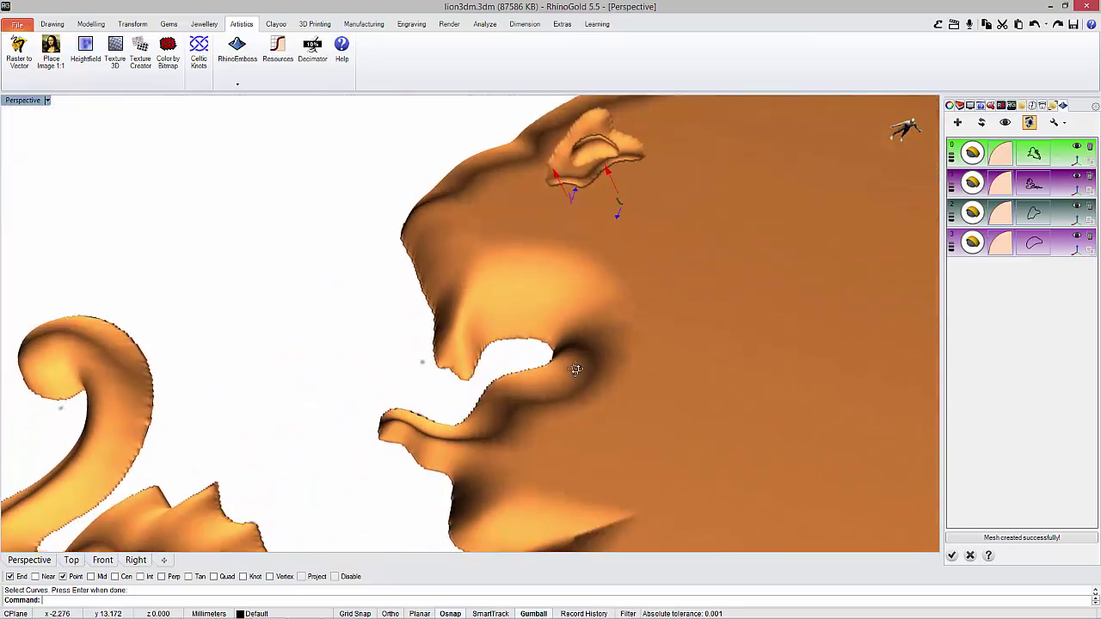
pyautogui.scroll(-5, 441, 201)
pyautogui.moveTo(512, 230); pyautogui.dragTo(589, 324, button='right')
pyautogui.scroll(-2, 551, 270)
pyautogui.moveTo(600, 325); pyautogui.dragTo(597, 318, button='right')
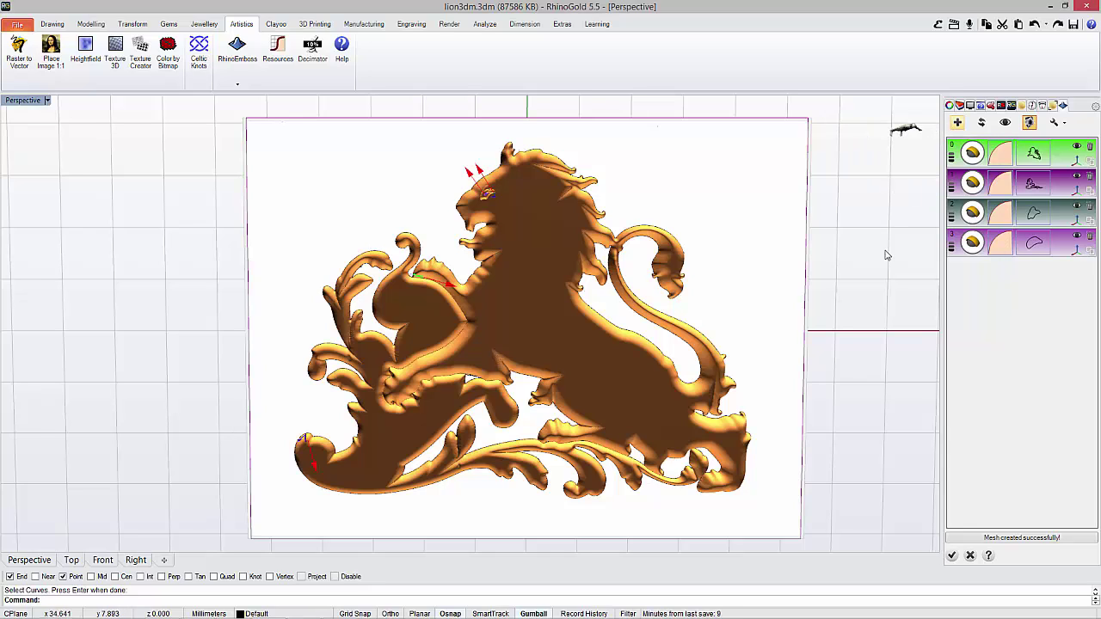
# - Add a new emboss operation of type Carbon Copy for the image texture
pyautogui.click(959, 125)
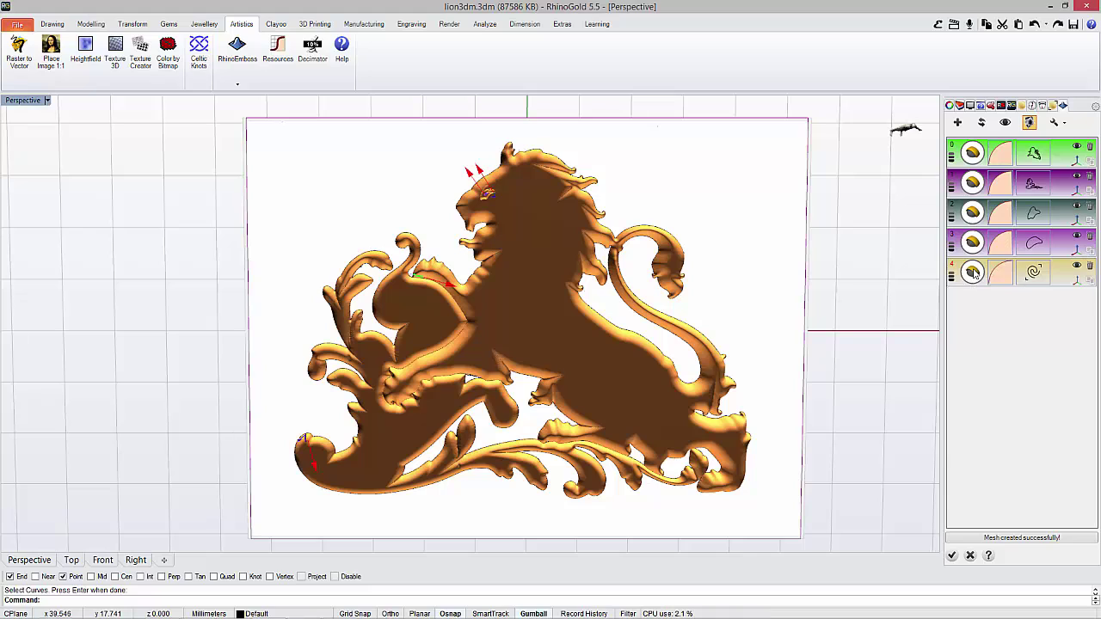
pyautogui.click(972, 272)
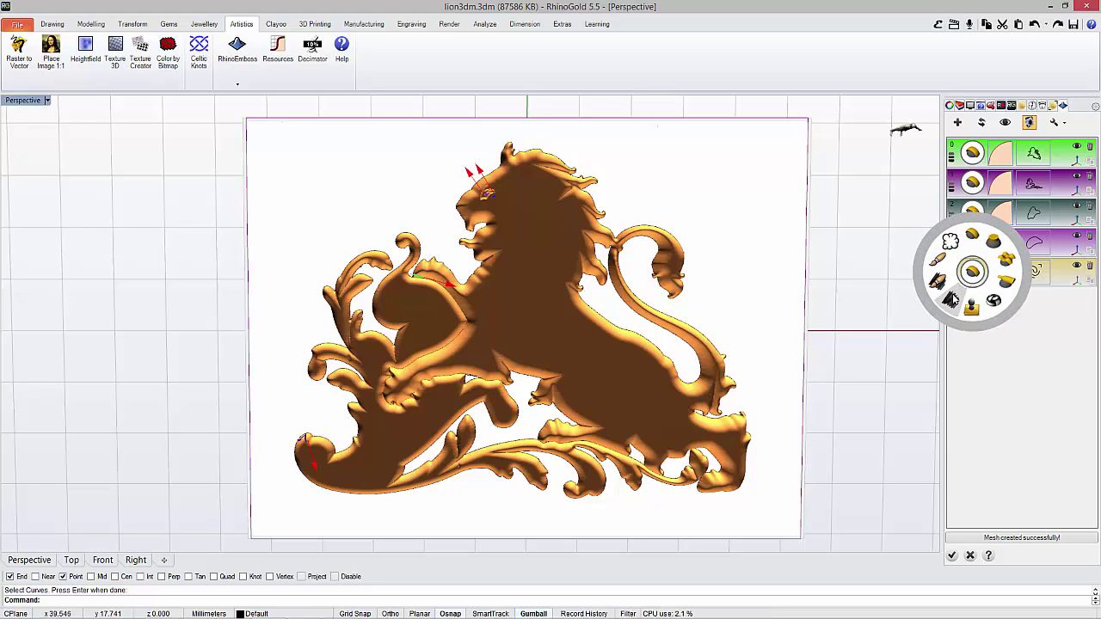
pyautogui.click(950, 297)
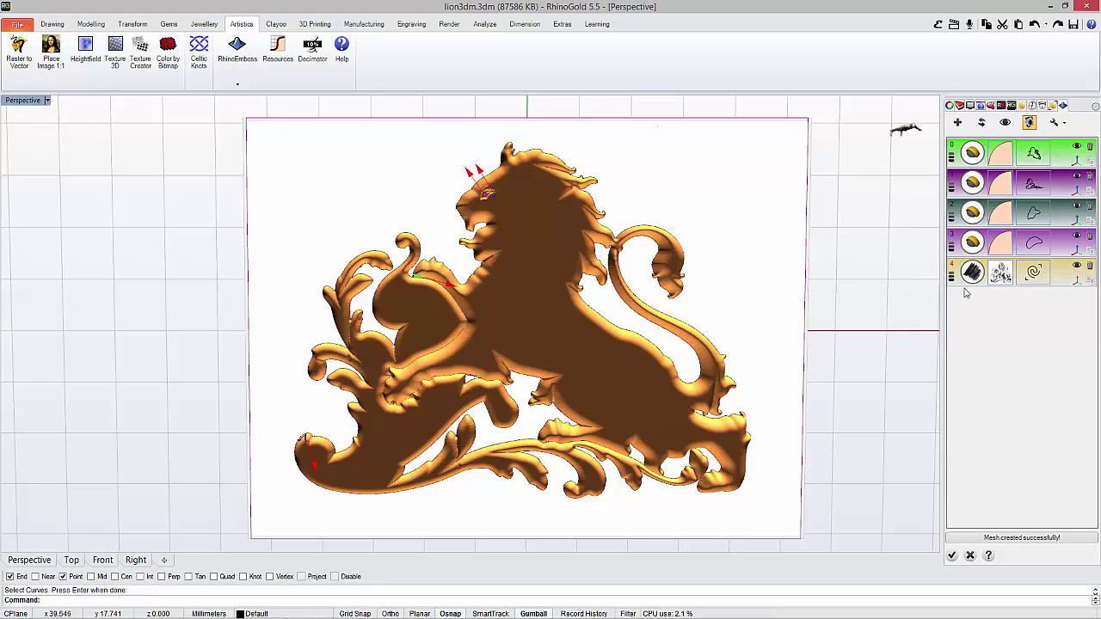
# - Limit the texture operation to the lion body and left scroll outline curves
pyautogui.click(1034, 273)
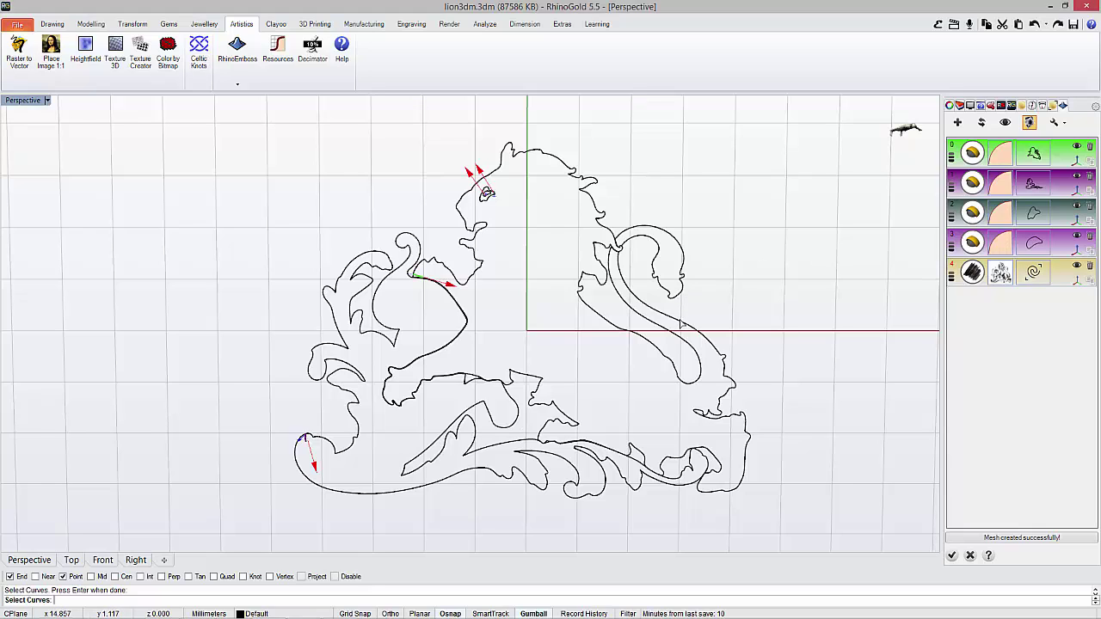
pyautogui.click(681, 324)
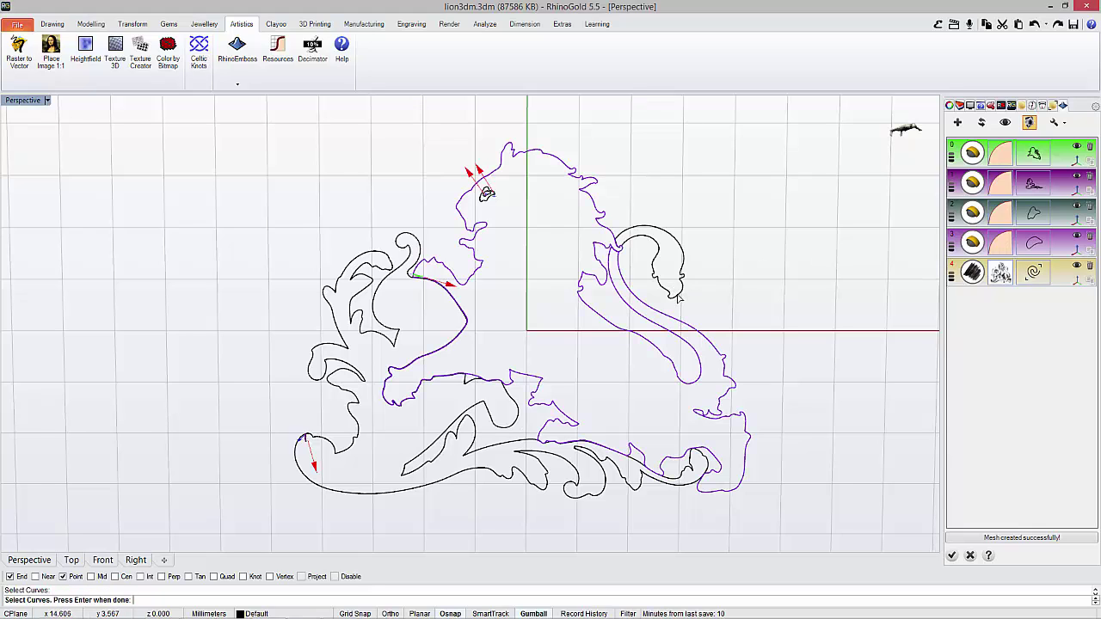
pyautogui.click(485, 191)
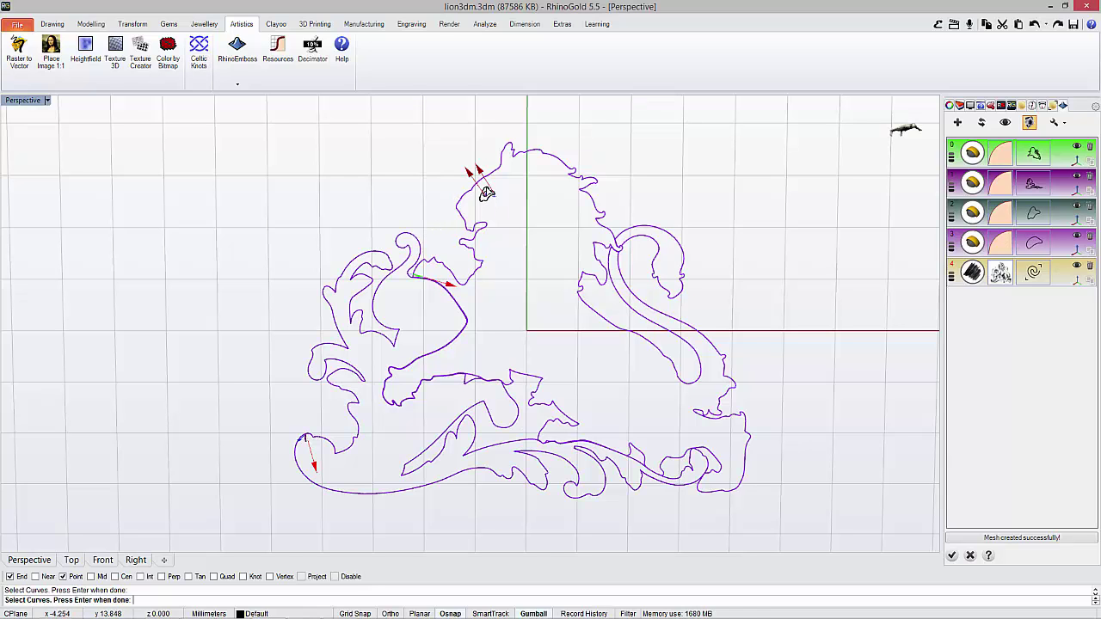
pyautogui.scroll(4, 485, 191)
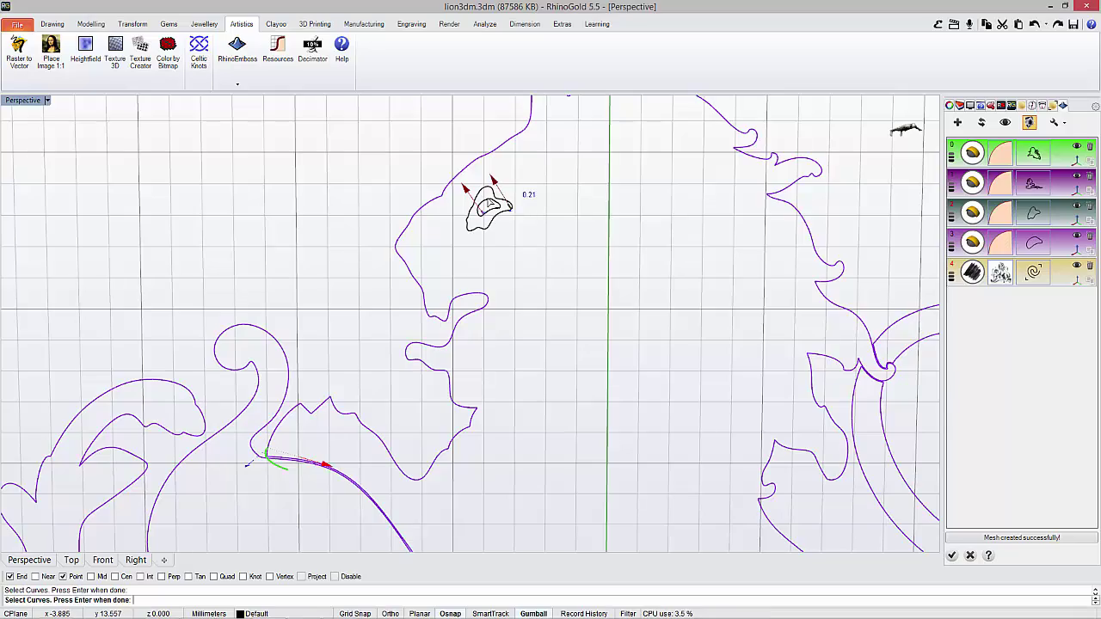
pyautogui.scroll(3, 489, 204)
pyautogui.scroll(-4, 487, 201)
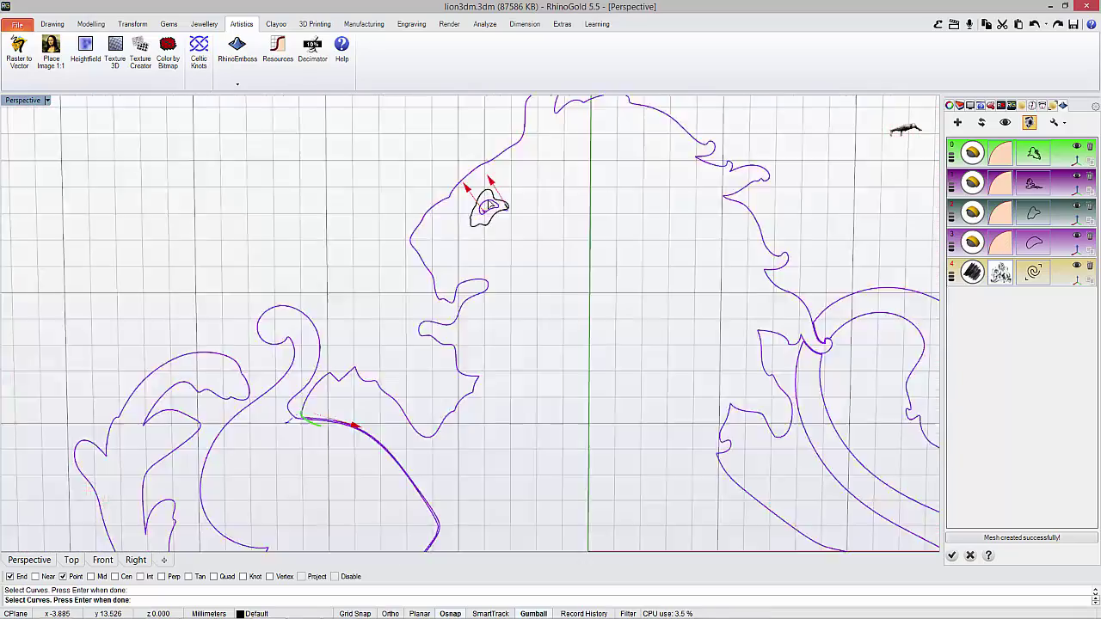
pyautogui.scroll(-4, 484, 194)
pyautogui.scroll(1, 532, 241)
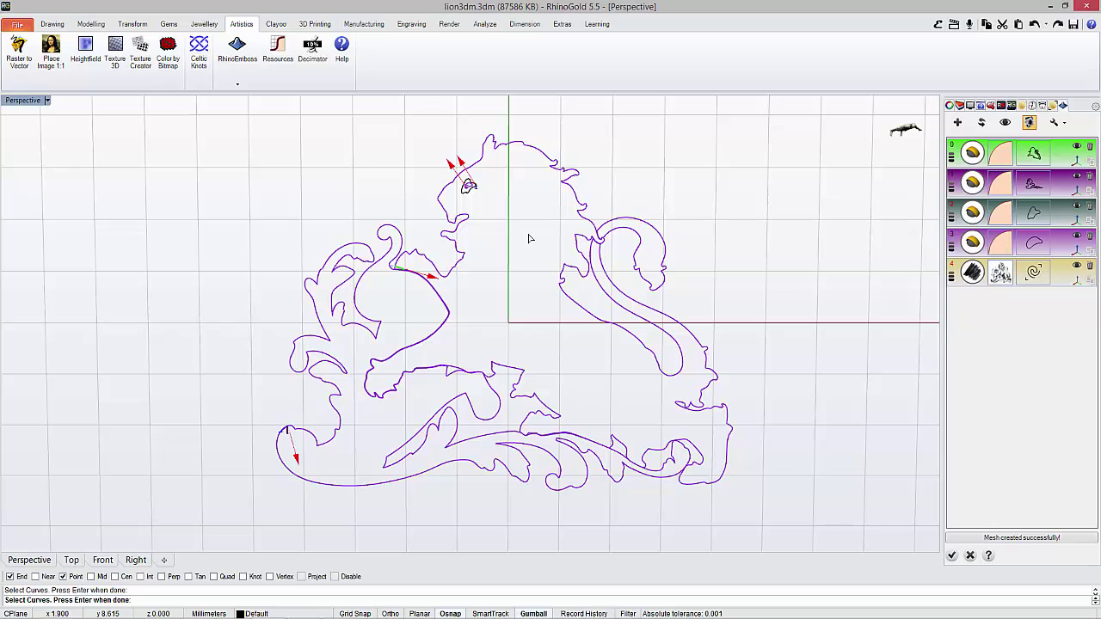
pyautogui.press('Return')
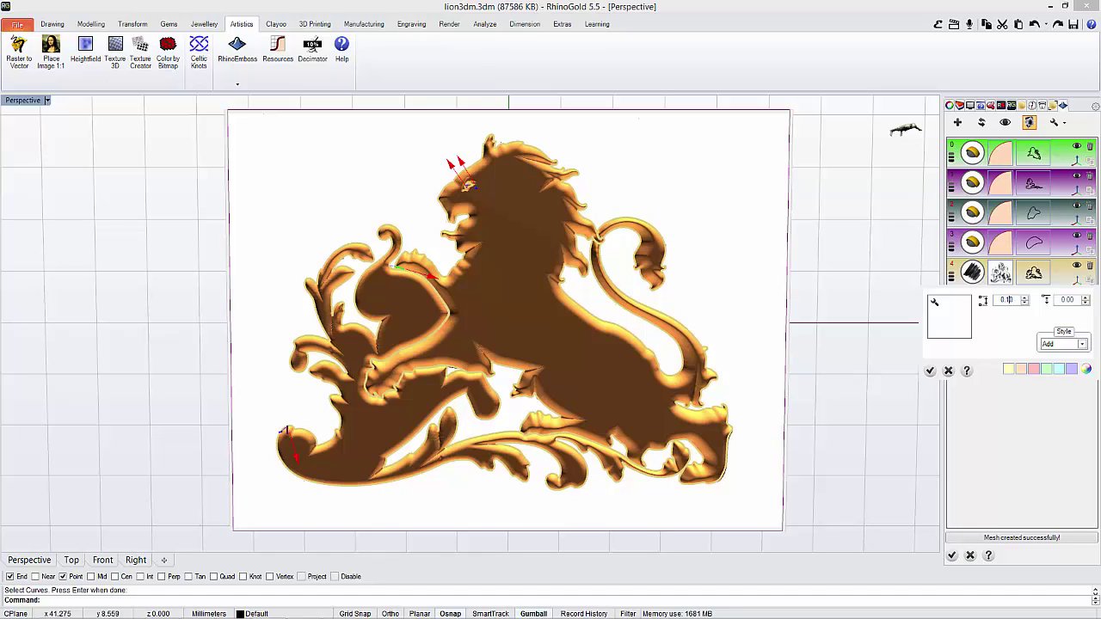
# - Accept the texture layer settings and refresh the relief to apply the engraving detail
pyautogui.click(930, 370)
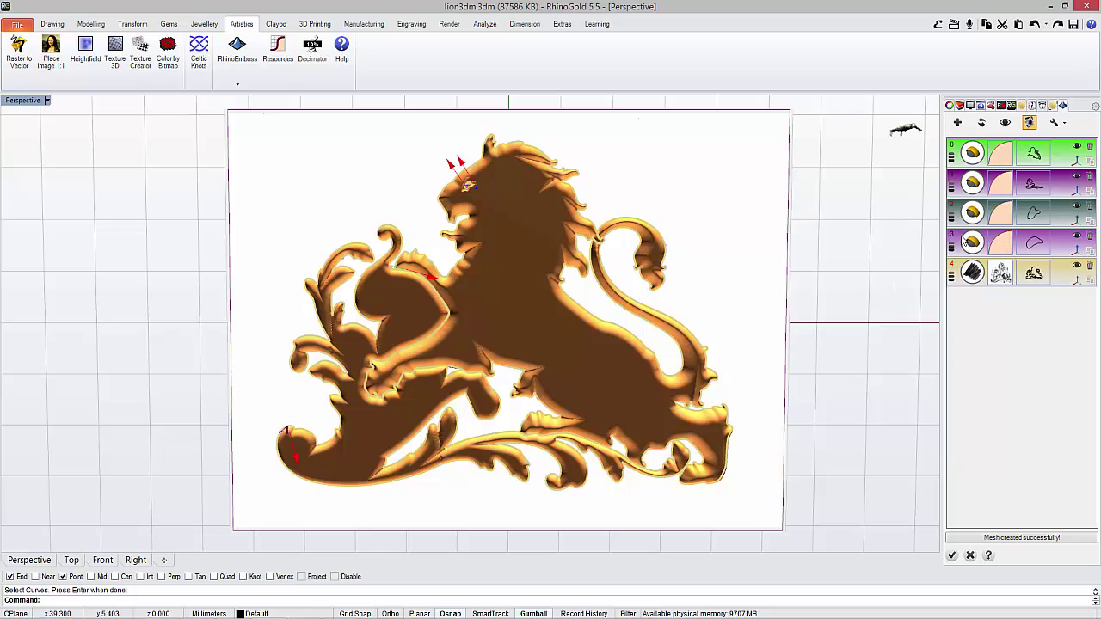
pyautogui.click(982, 123)
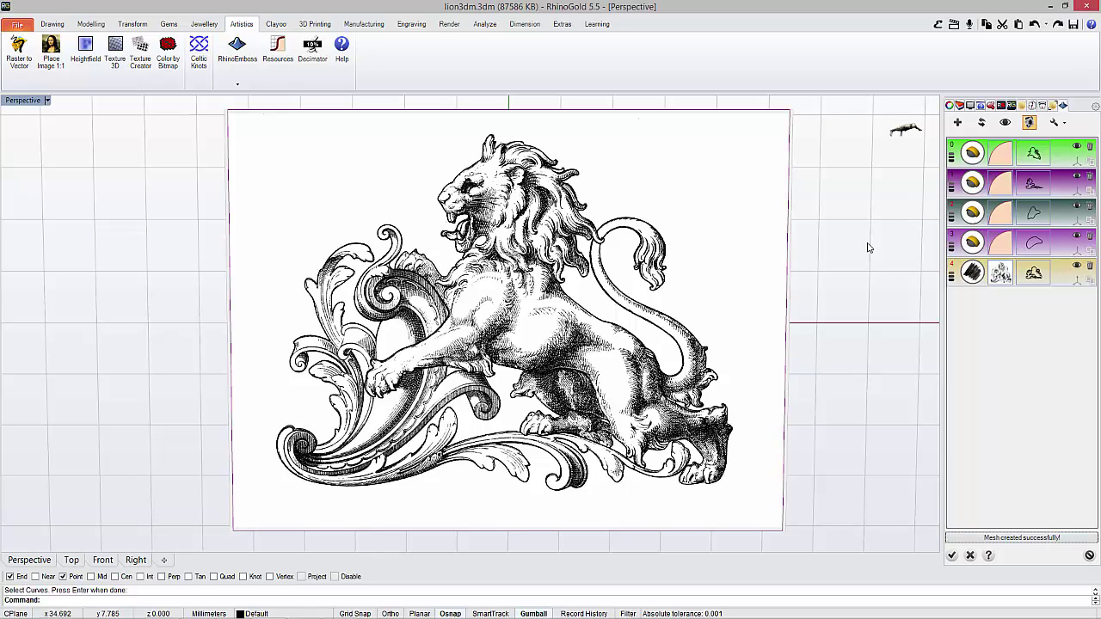
pyautogui.moveTo(818, 273); pyautogui.dragTo(870, 249, button='right')
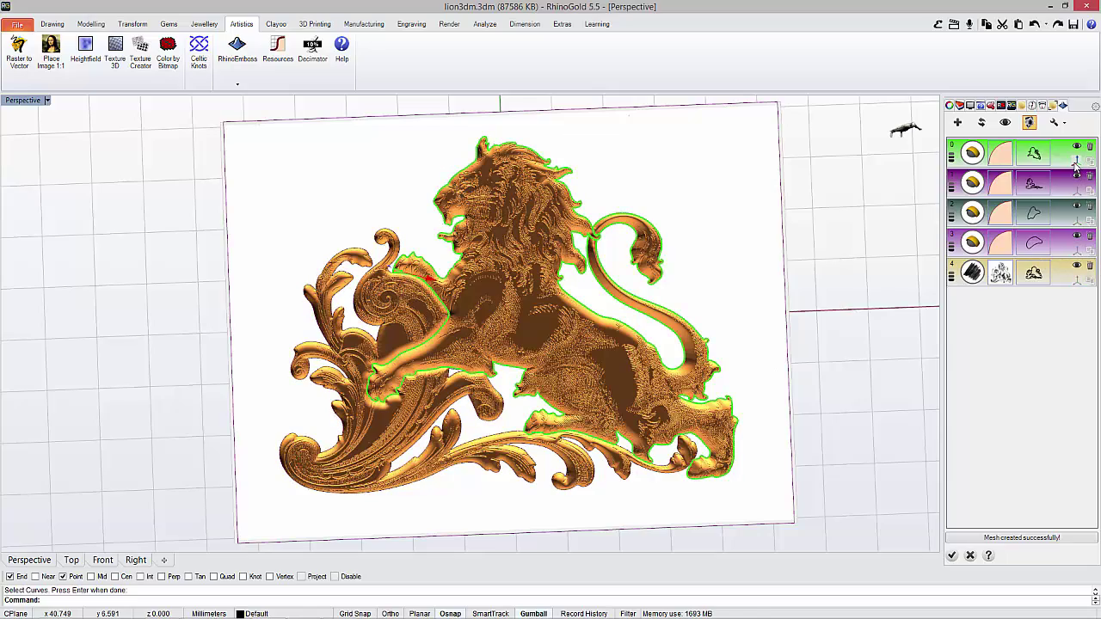
# - Orbit and zoom around the relief to inspect the fine texture on the lion and scrolls
pyautogui.moveTo(670, 329)
pyautogui.mouseDown(button='right')
pyautogui.moveTo(664, 287)
pyautogui.moveTo(662, 303)
pyautogui.moveTo(503, 215)
pyautogui.mouseUp(button='right')
pyautogui.scroll(5, 503, 216)
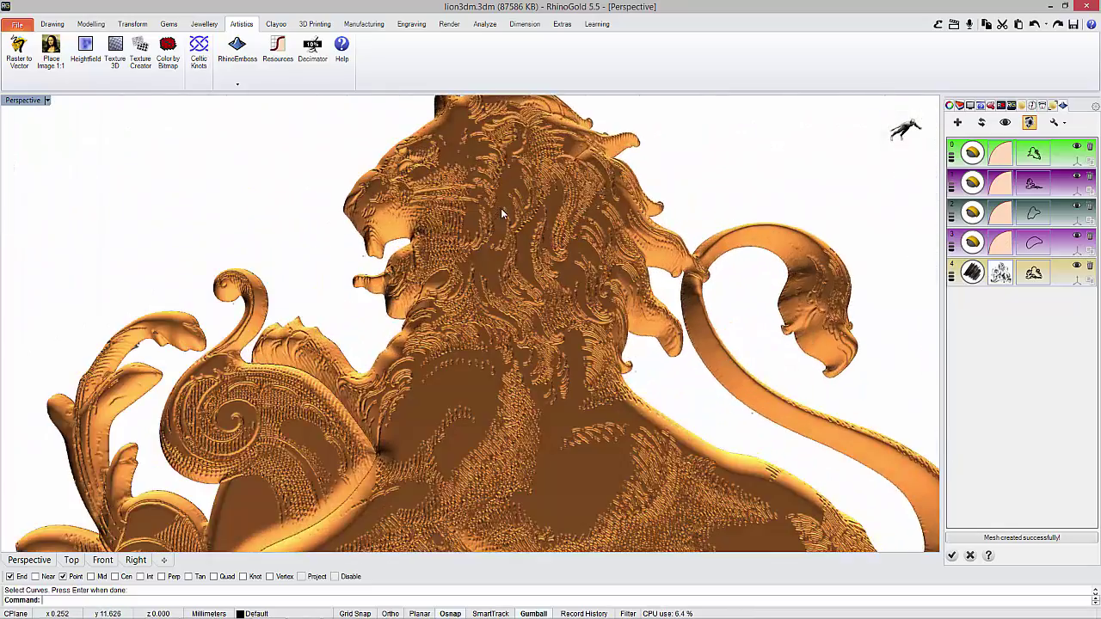
pyautogui.scroll(2, 506, 249)
pyautogui.scroll(-7, 506, 251)
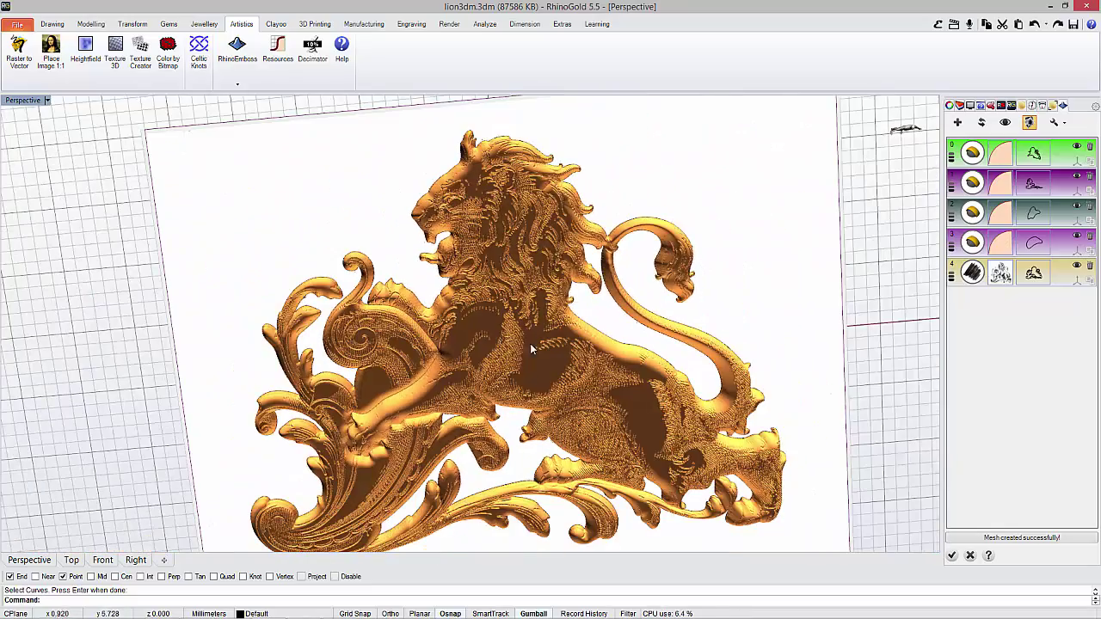
pyautogui.moveTo(530, 345)
pyautogui.mouseDown(button='right')
pyautogui.moveTo(517, 327)
pyautogui.moveTo(525, 382)
pyautogui.mouseUp(button='right')
pyautogui.scroll(3, 525, 382)
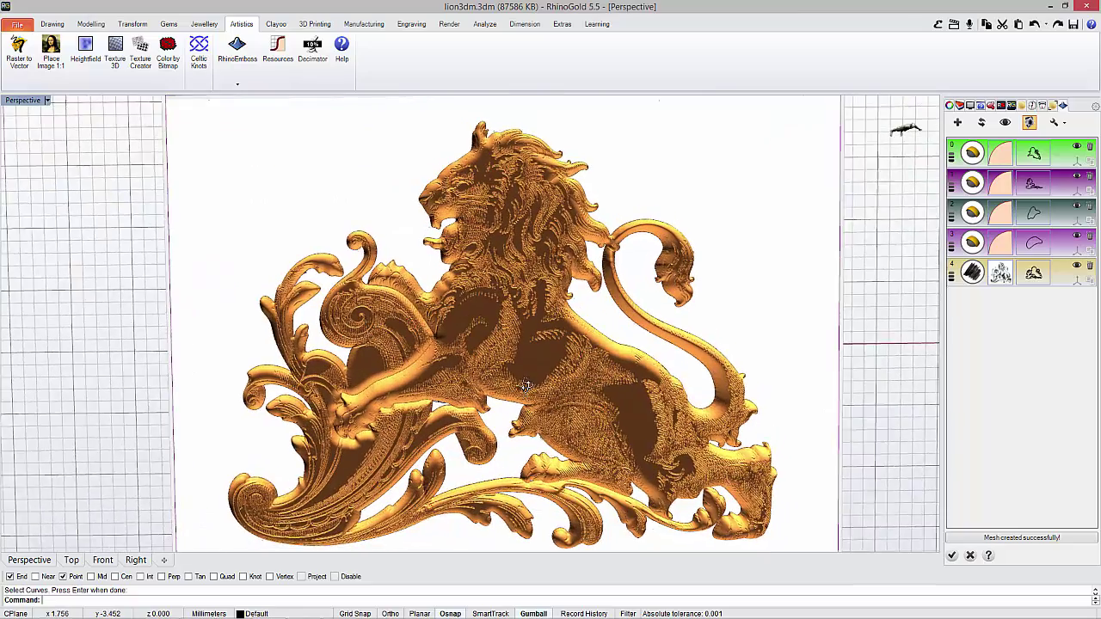
pyautogui.scroll(-2, 525, 382)
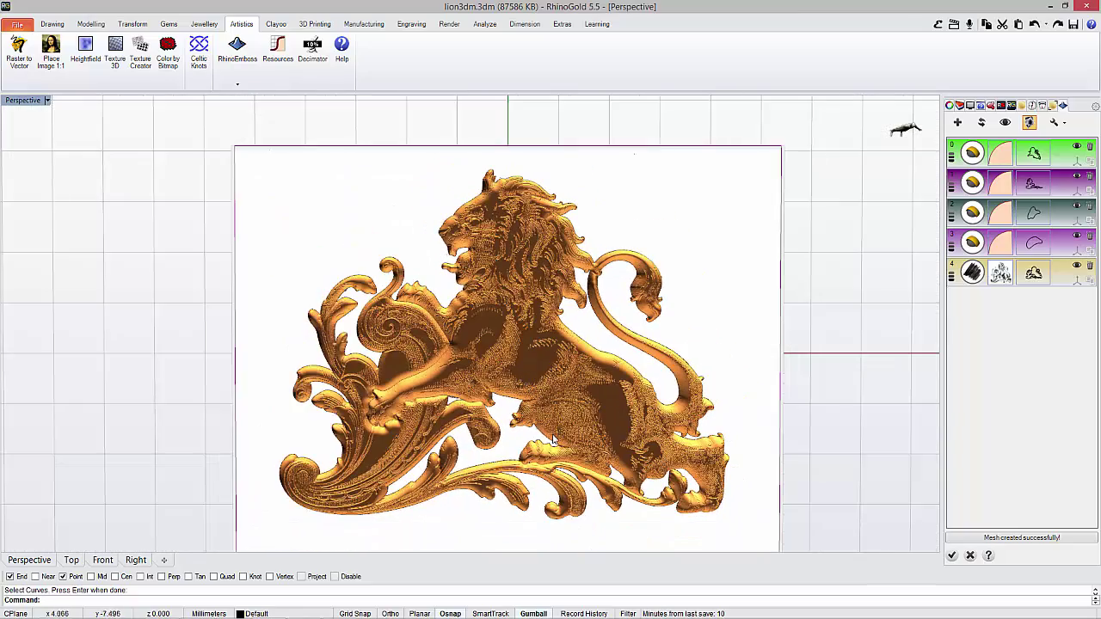
pyautogui.scroll(-1, 528, 361)
pyautogui.scroll(1, 532, 387)
pyautogui.scroll(2, 518, 337)
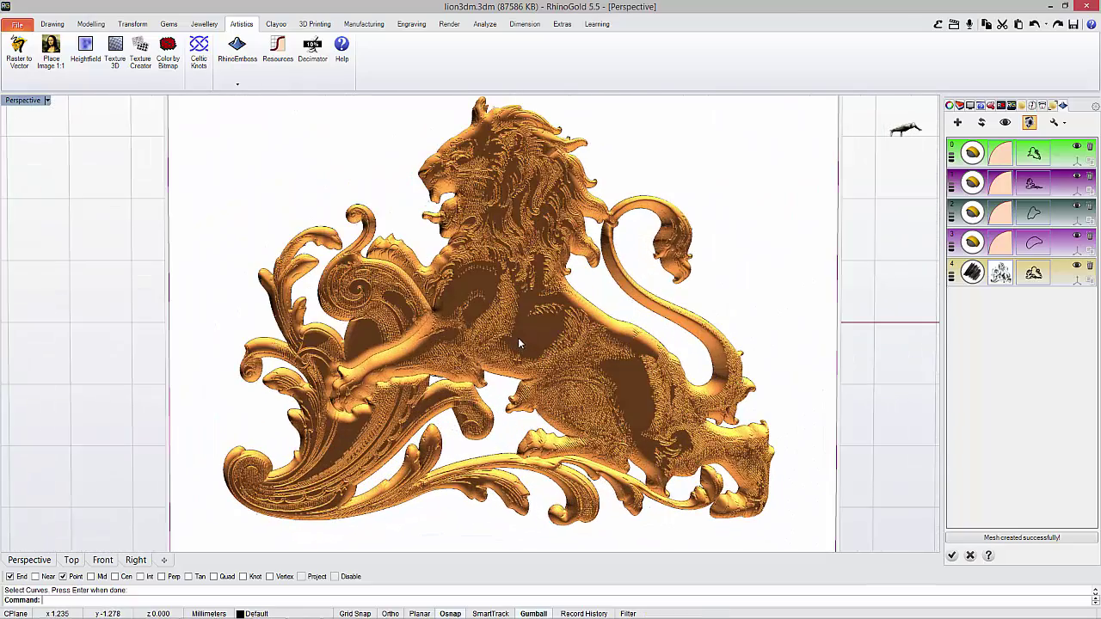
pyautogui.scroll(1, 518, 337)
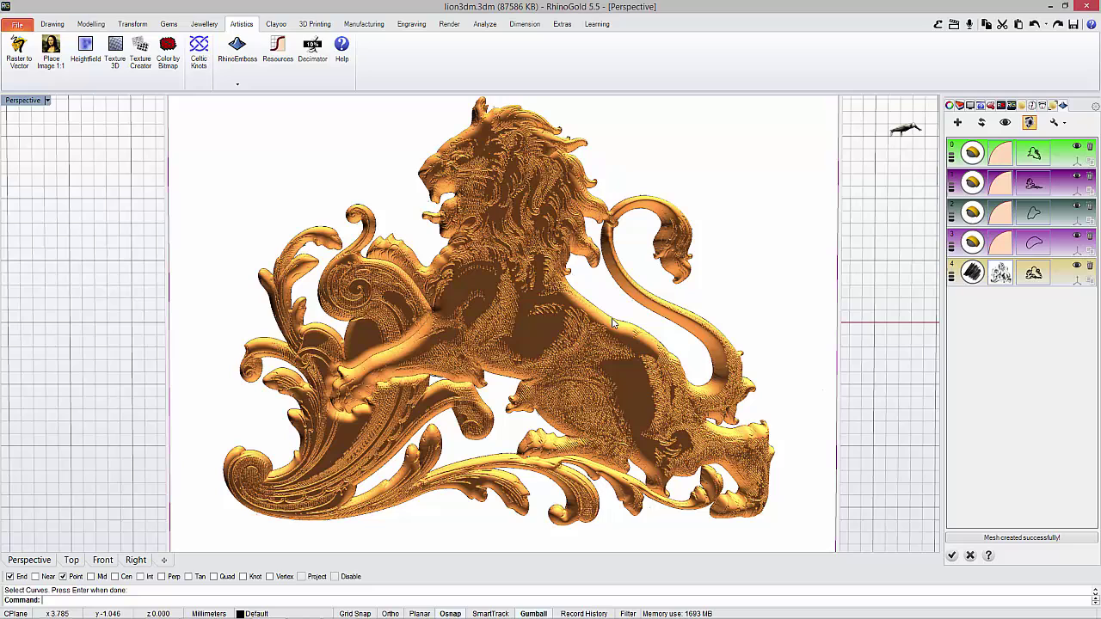
# - Create the final emboss mesh and decimate it to 70%, from 1670694 to 1169484 faces
pyautogui.click(953, 556)
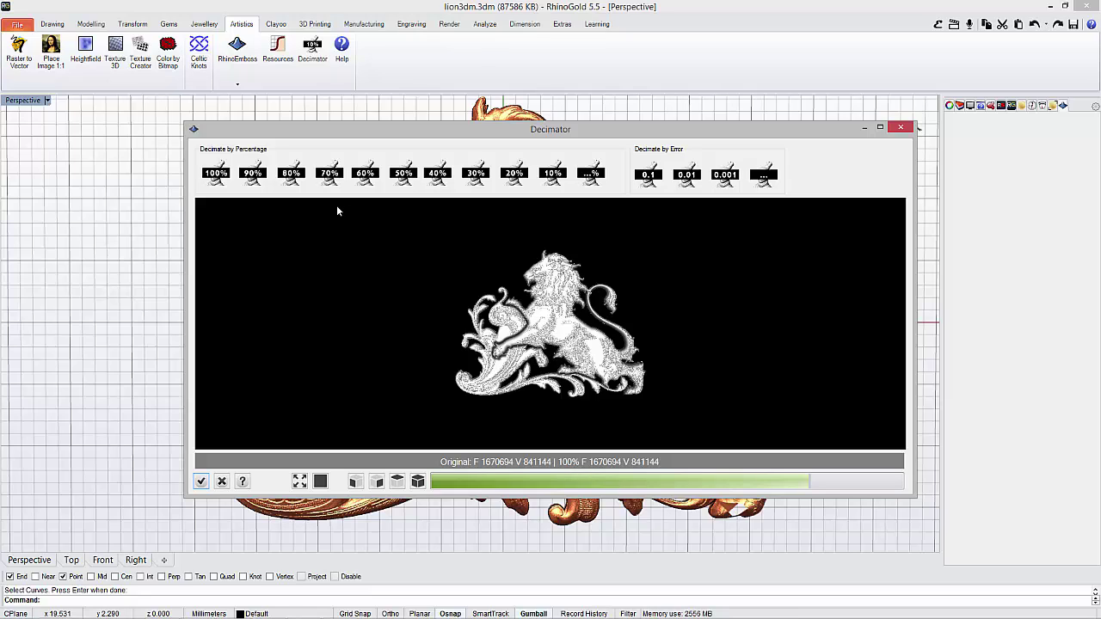
pyautogui.click(327, 178)
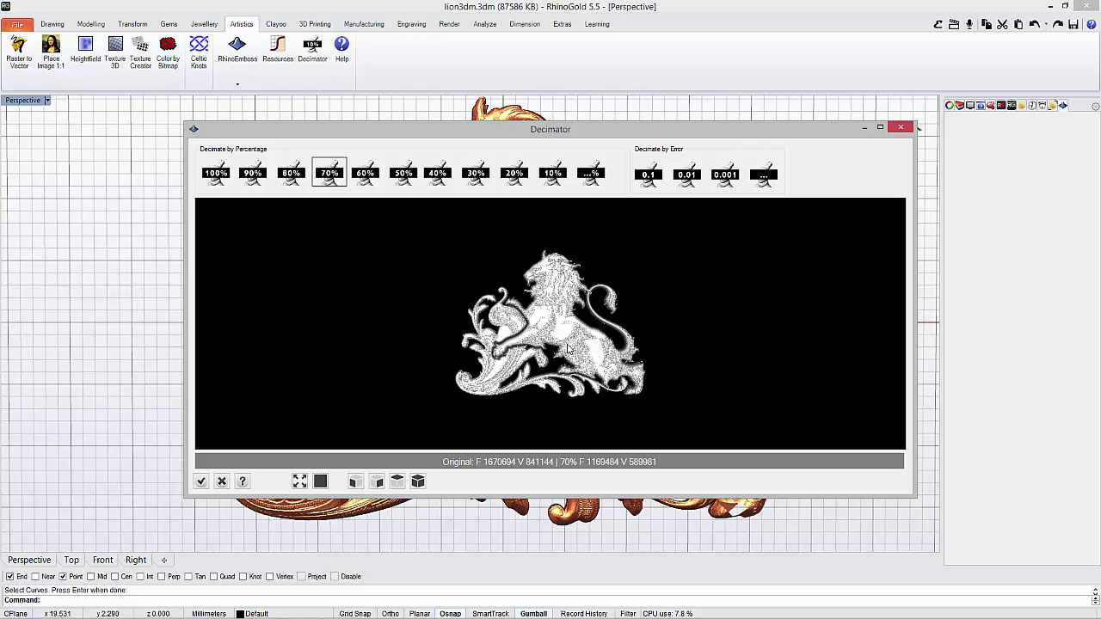
pyautogui.moveTo(568, 346); pyautogui.dragTo(561, 327)
# - Rotate and zoom the decimated preview to check the lion's detail from a low side view
pyautogui.scroll(1, 561, 327)
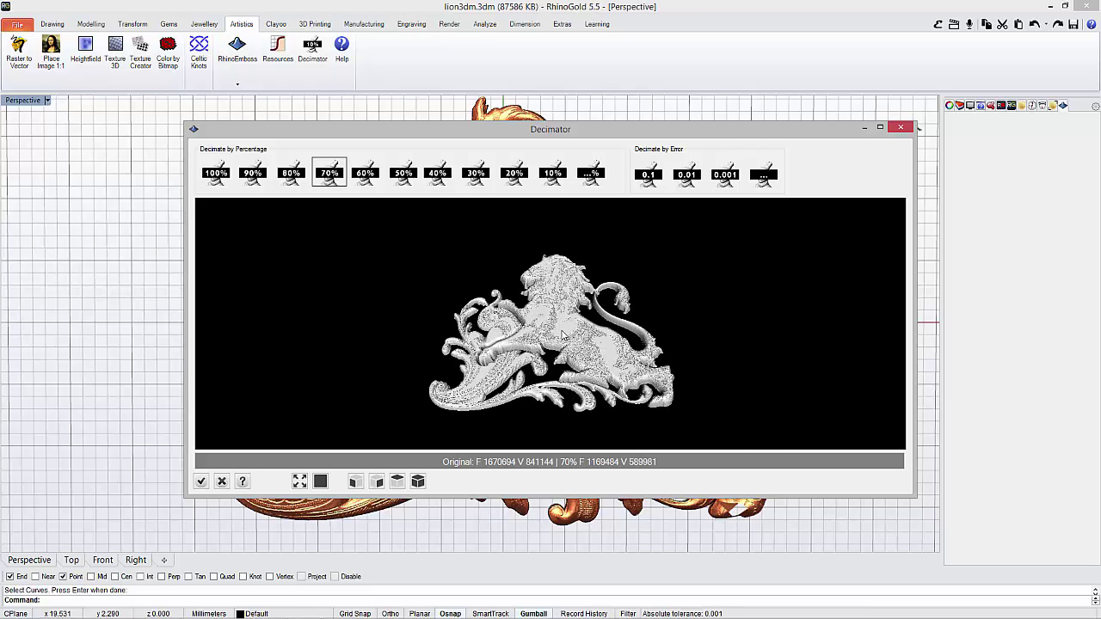
pyautogui.scroll(3, 563, 337)
pyautogui.scroll(2, 564, 337)
pyautogui.scroll(-2, 568, 339)
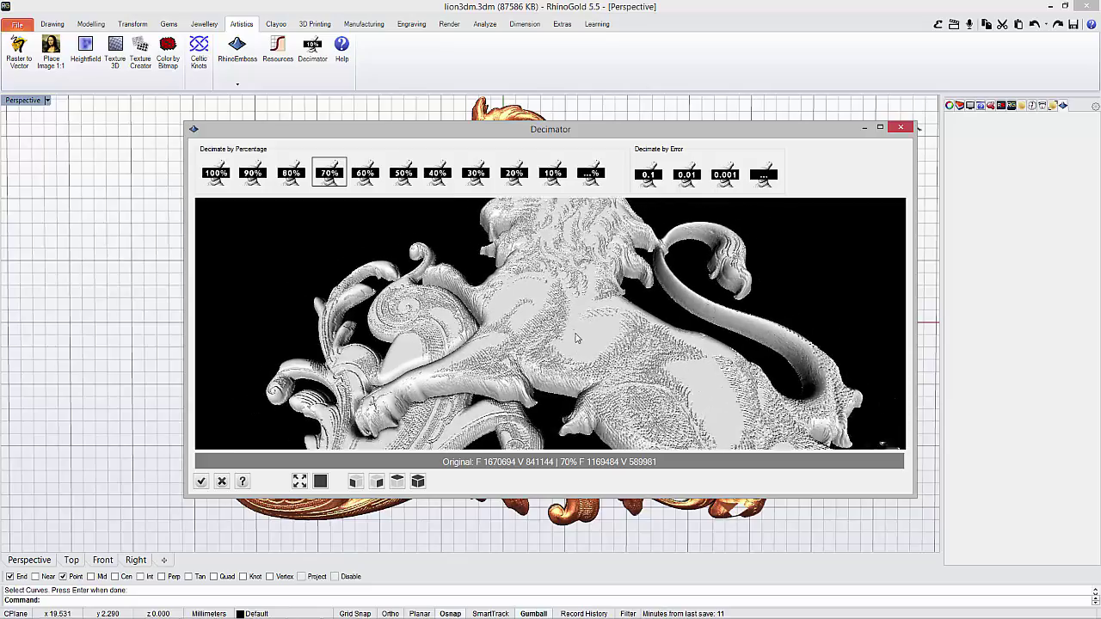
pyautogui.scroll(3, 575, 342)
pyautogui.moveTo(575, 342)
pyautogui.mouseDown()
pyautogui.moveTo(664, 299)
pyautogui.moveTo(608, 337)
pyautogui.mouseUp()
pyautogui.scroll(-3, 608, 337)
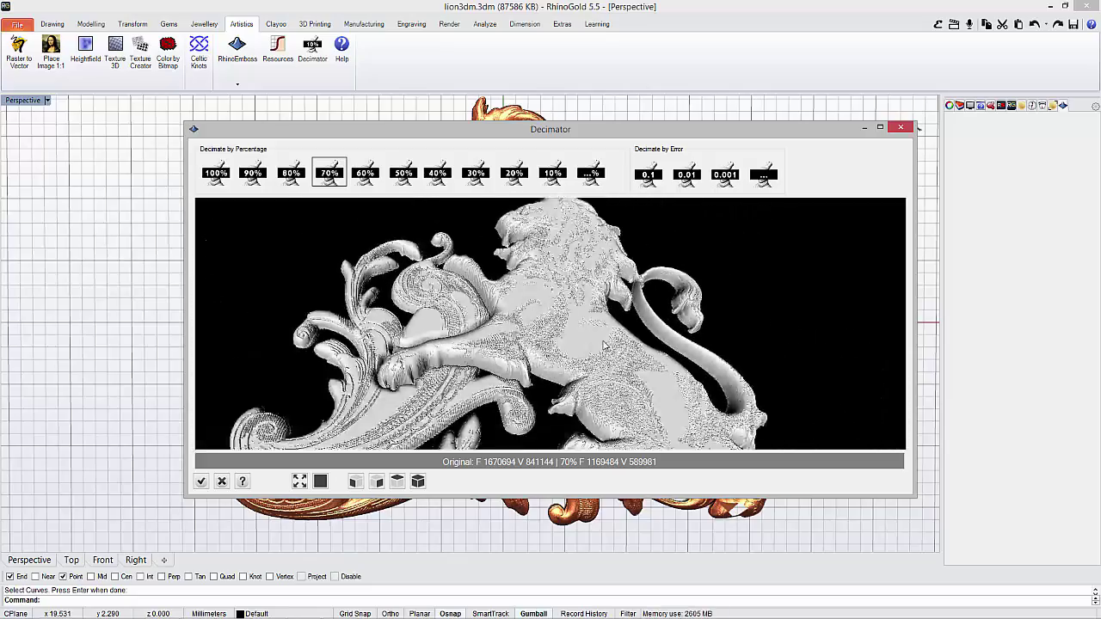
pyautogui.scroll(-1, 581, 259)
pyautogui.scroll(3, 581, 259)
pyautogui.scroll(-1, 585, 275)
pyautogui.scroll(-1, 587, 293)
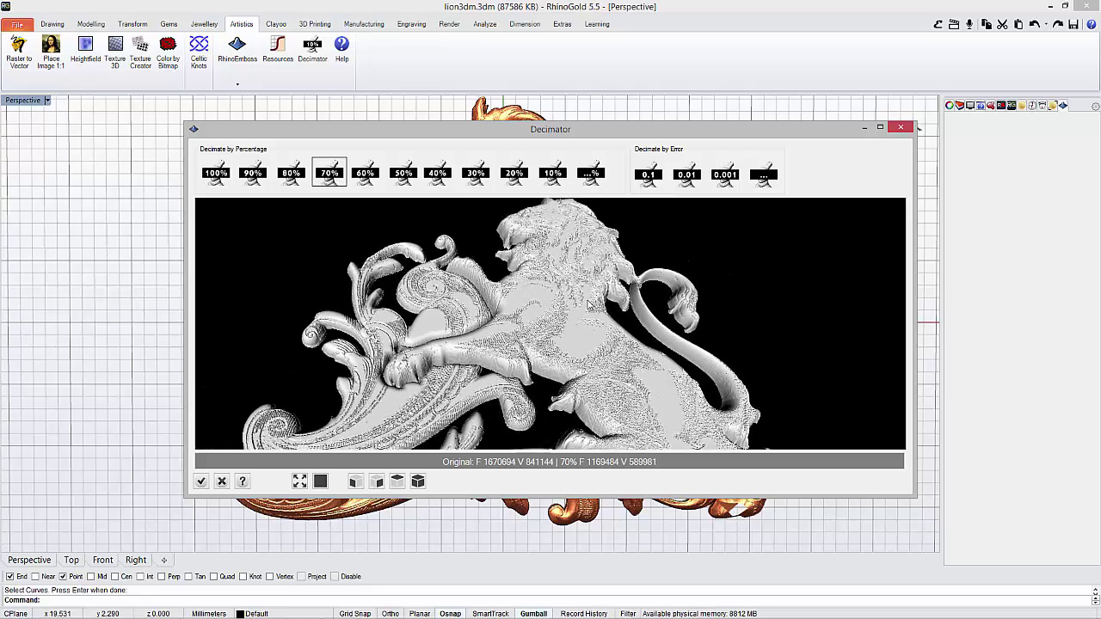
pyautogui.scroll(-1, 590, 305)
# - Confirm the Decimator reduction, leaving the lion relief at 70% with 1169484 faces
pyautogui.click(205, 484)
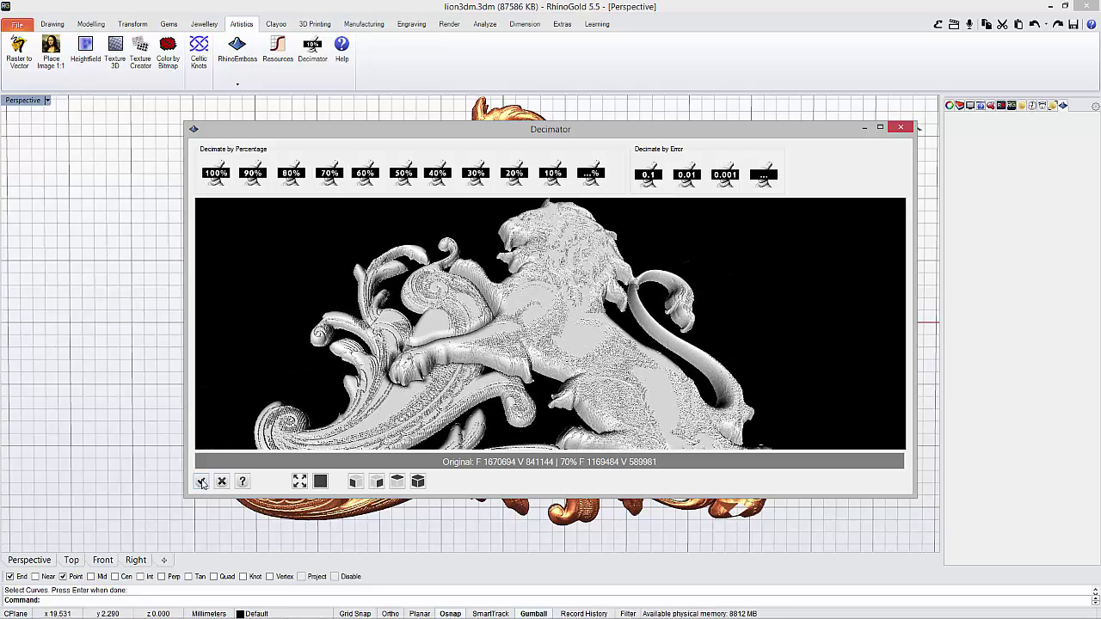